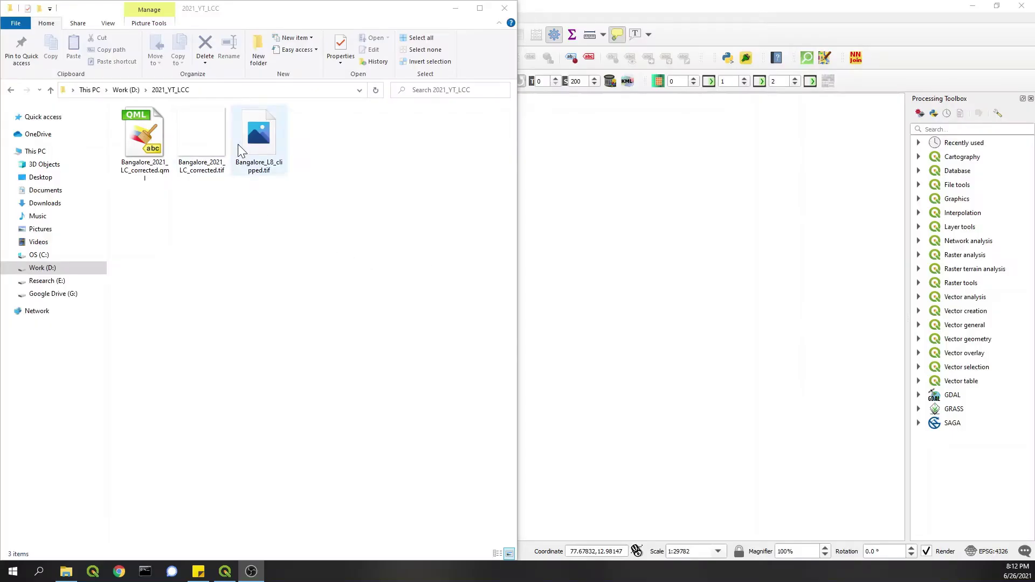
- Add the land-cover raster and Bangalore_L8_clipped.tif to the QGIS map from the file browser
left_click_drag(206, 145, 688, 231)
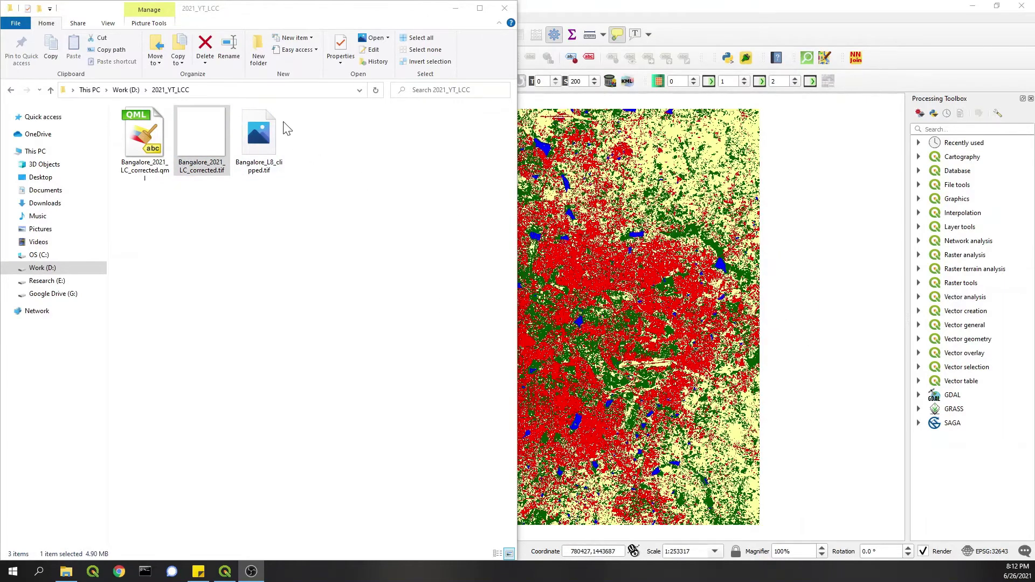
left_click_drag(265, 149, 604, 202)
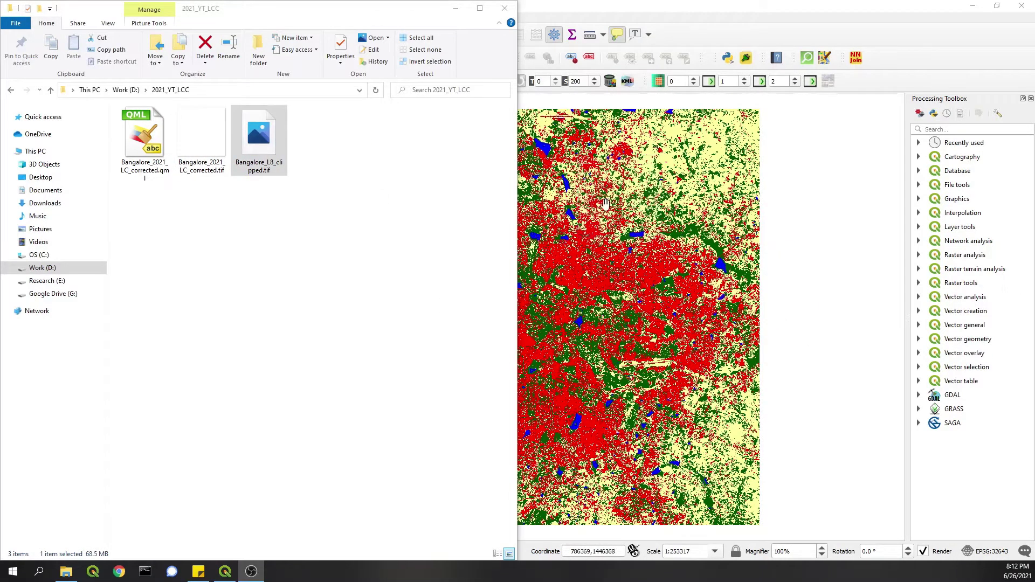
left_click(456, 9)
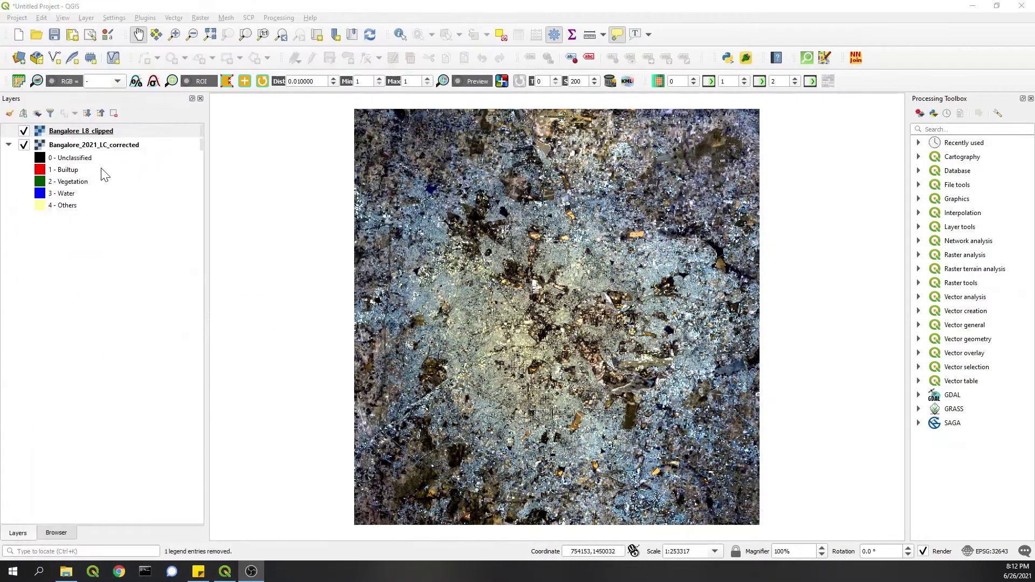
- Render Bangalore_L8_clipped as a 5-4-3 composite and place it below the land-cover layer
left_click(96, 134)
double_click(96, 133)
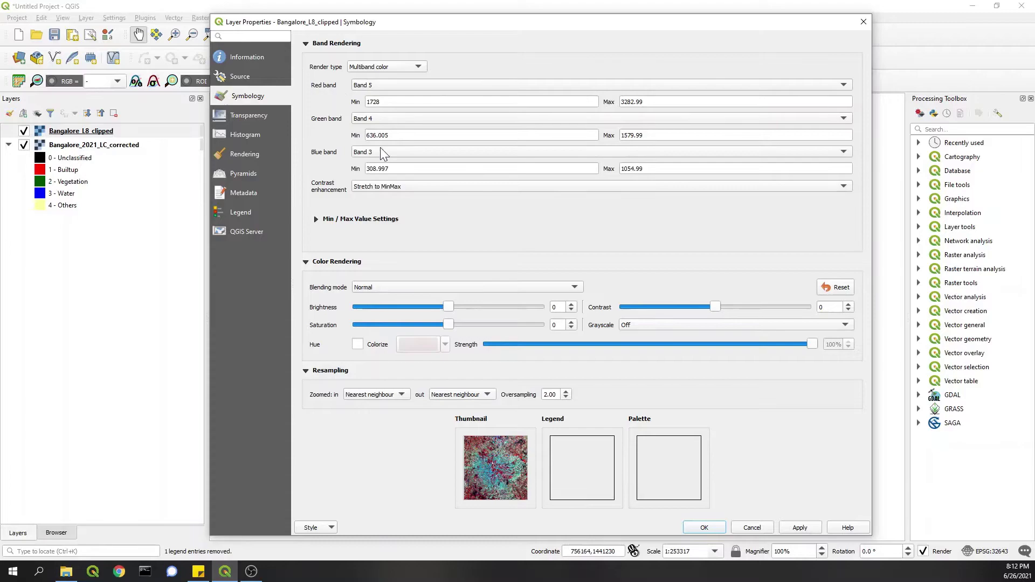
left_click(704, 527)
left_click_drag(63, 135, 88, 250)
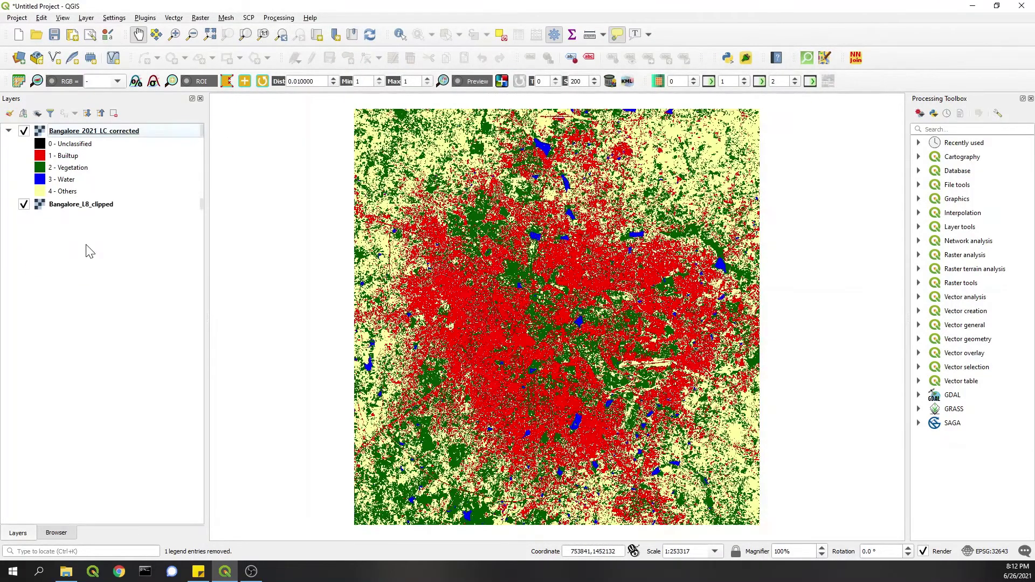
left_click(108, 131)
- Hide the land-cover layer and show the SCP dock panel
key("space")
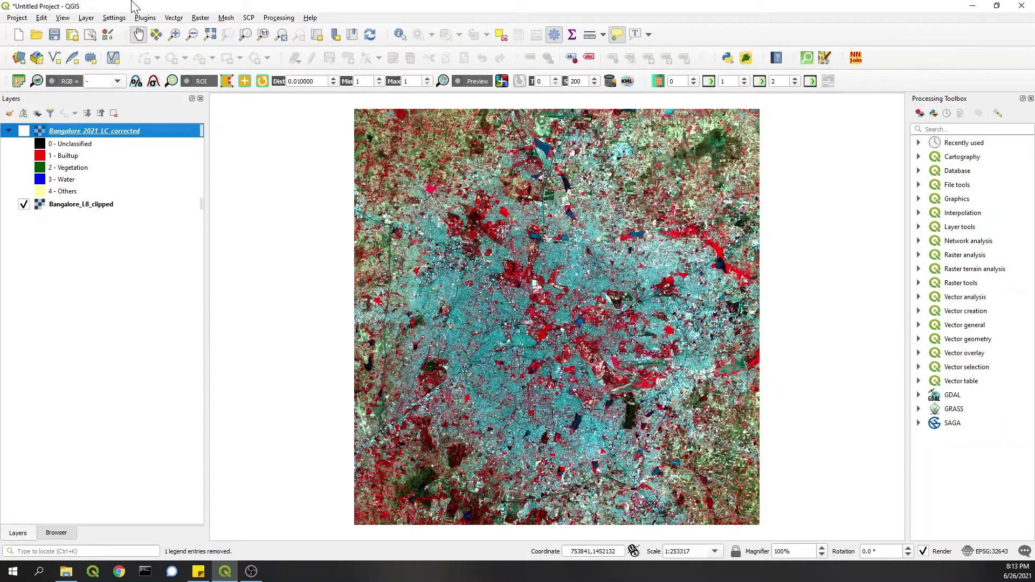
left_click(87, 19)
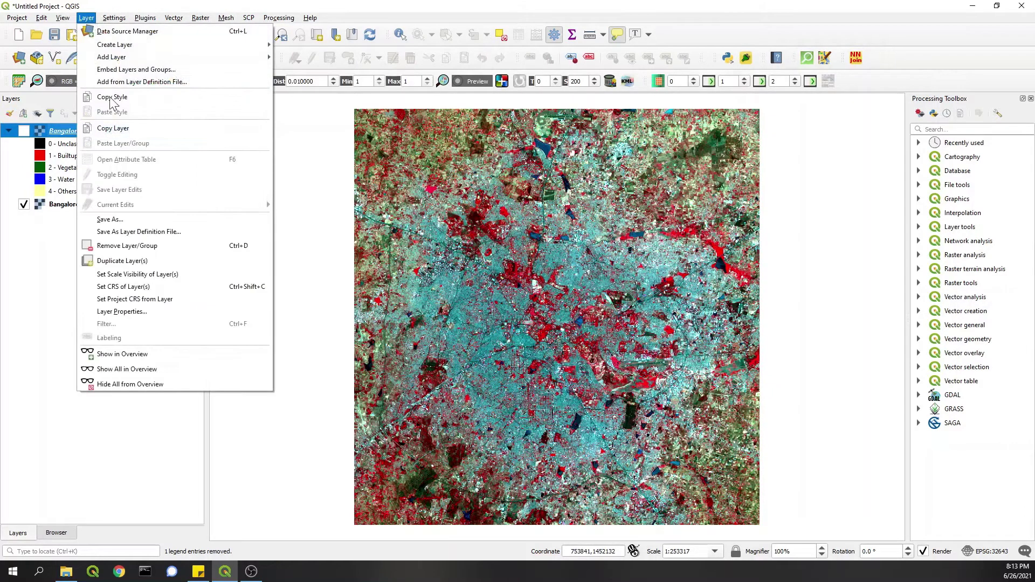
left_click(135, 299)
left_click(41, 18)
mouse_move(62, 18)
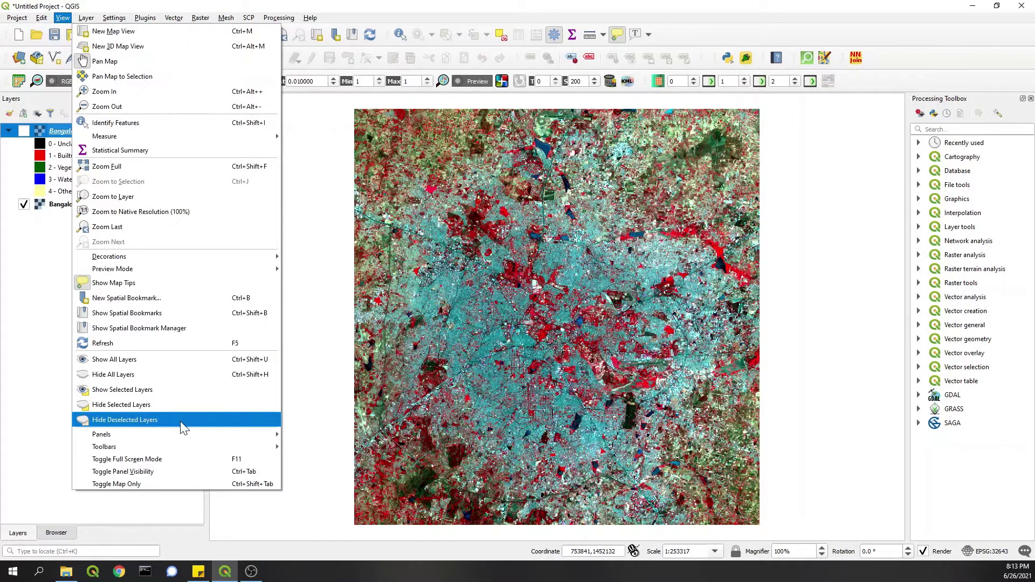
mouse_move(204, 434)
left_click(315, 526)
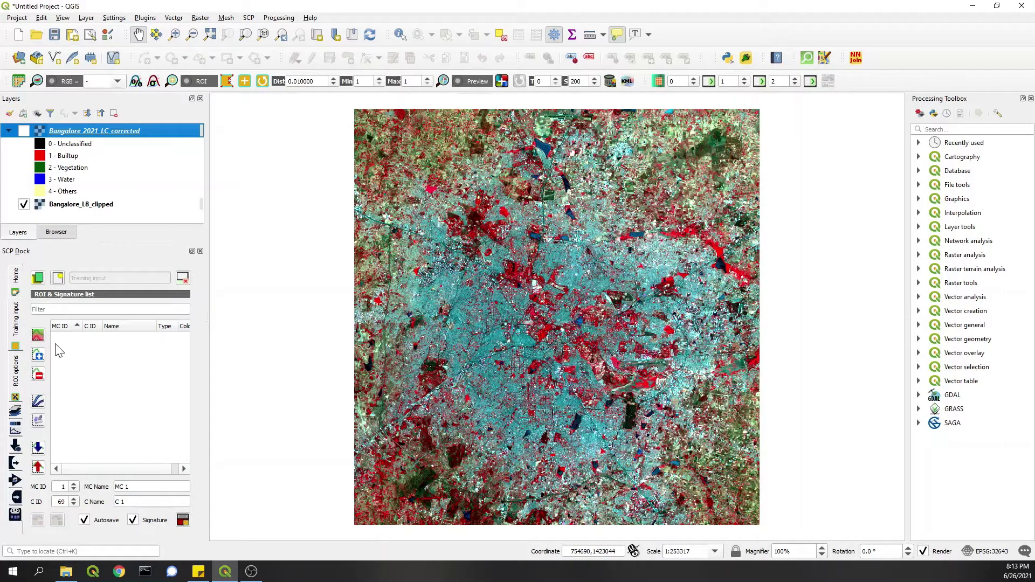
- Refresh the raster list and add Bangalore_2021_LC_corrected as the only raster in band set 1
left_click(15, 412)
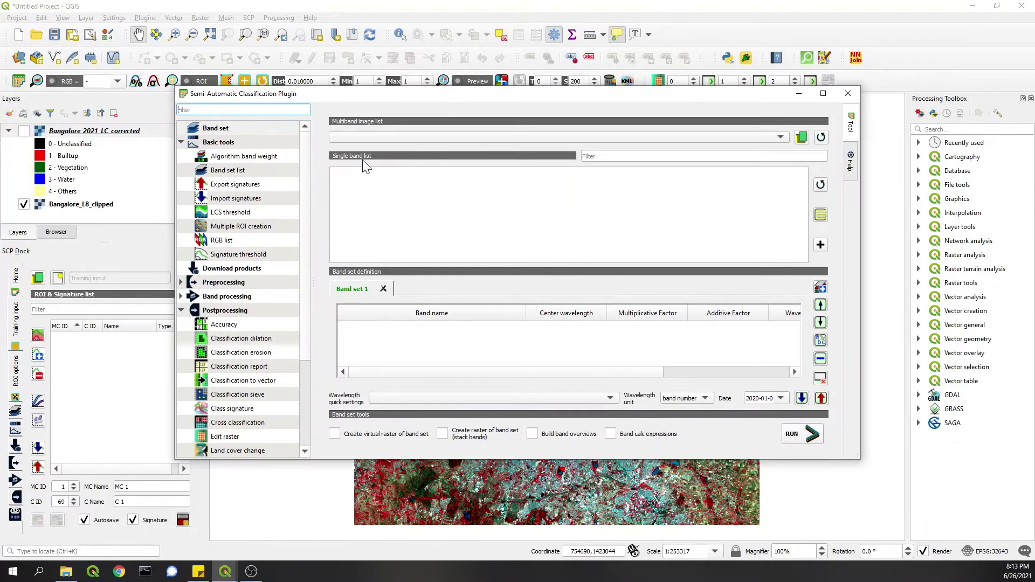
left_click(820, 185)
left_click(371, 182)
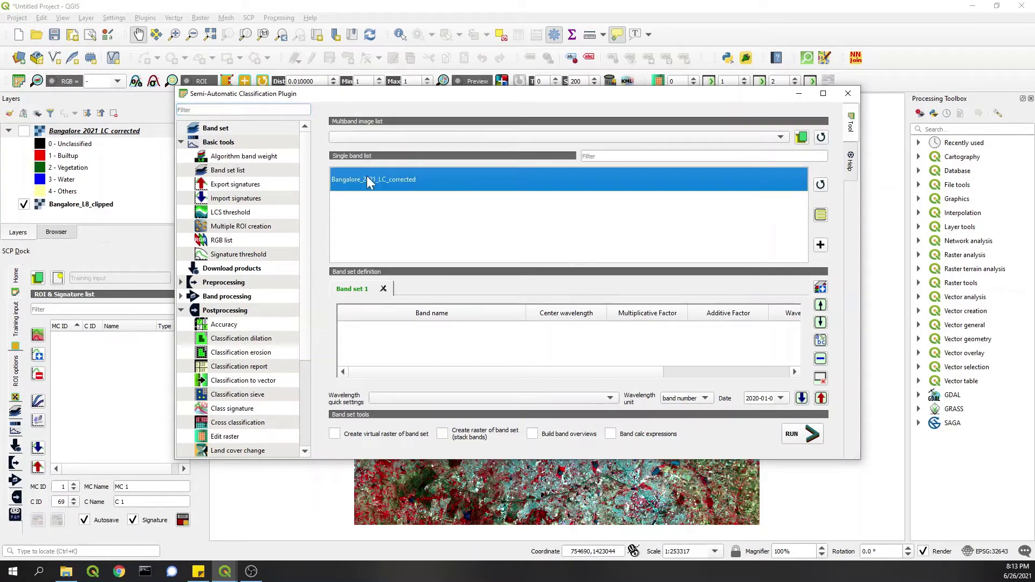
left_click(820, 246)
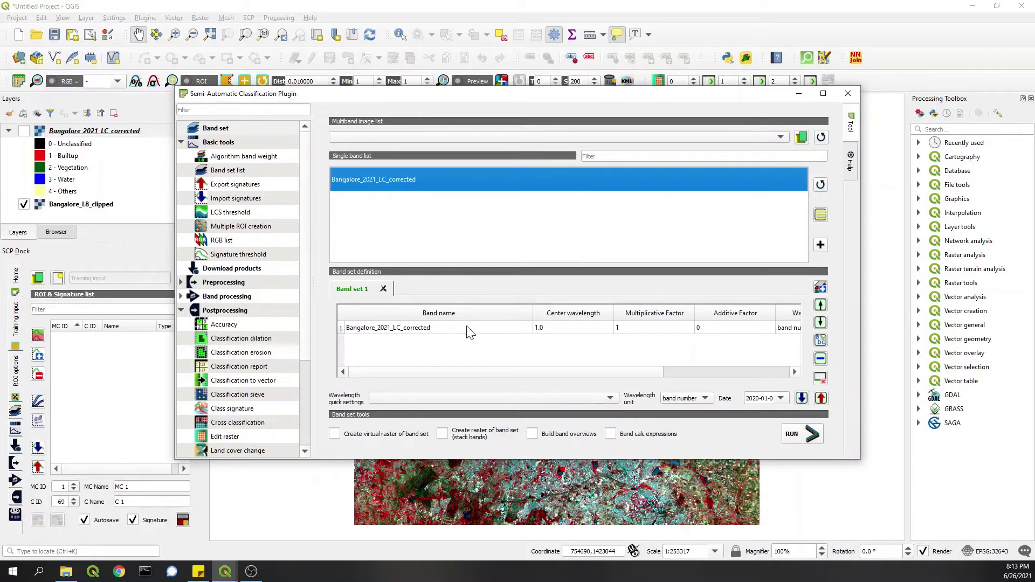
left_click(850, 98)
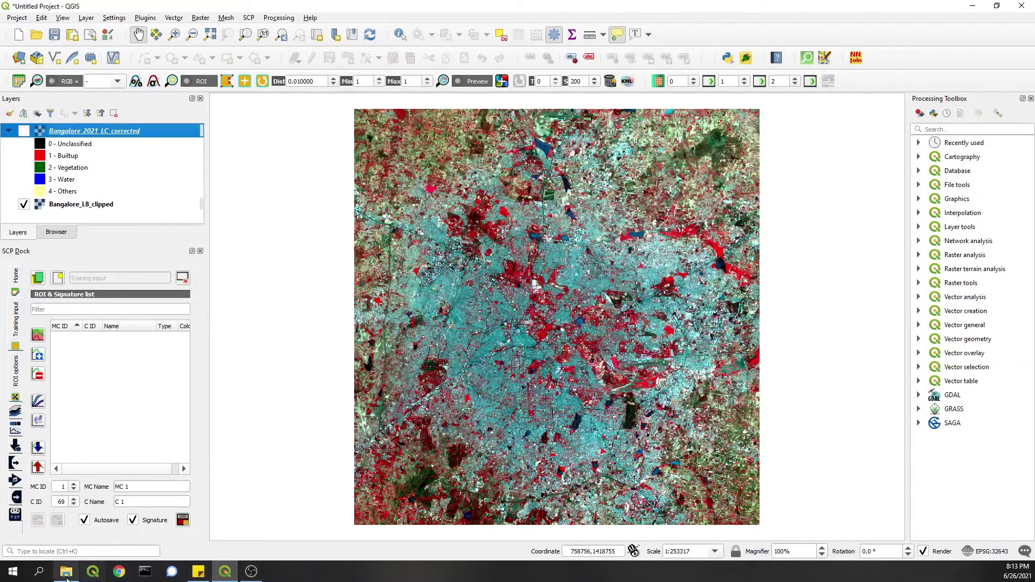
- Select the full path of the 2021_YT_LCC project folder in the file browser
left_click(66, 571)
left_click(302, 91)
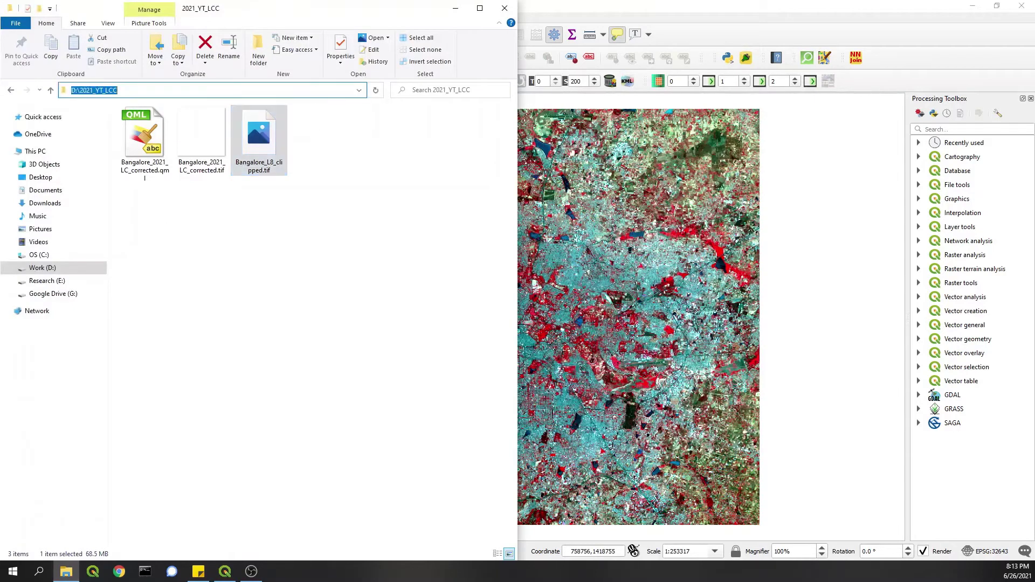
left_click(591, 6)
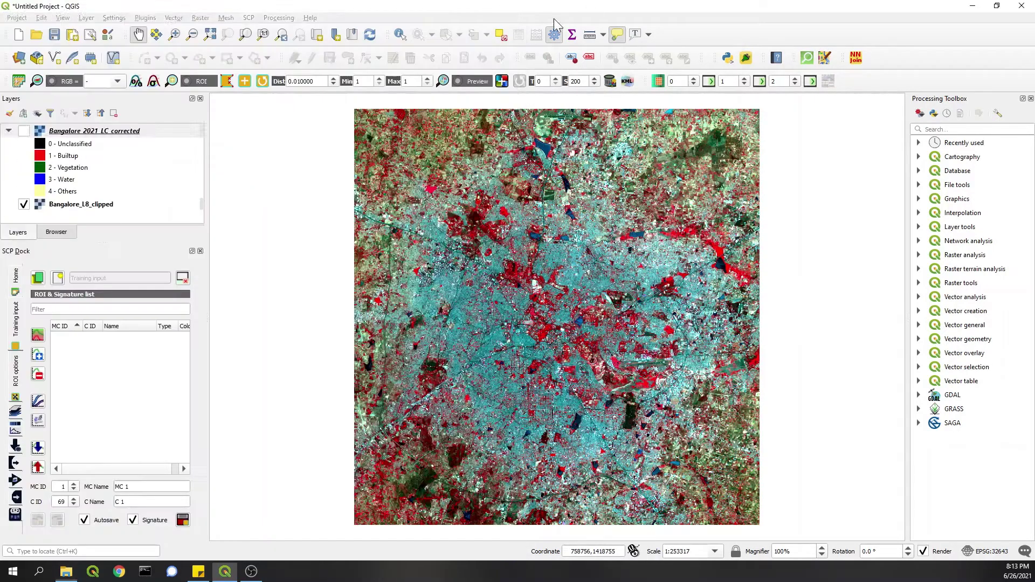
- Save a new training input named accuracy_assessment in the 2021_YT_LCC folder
left_click(57, 278)
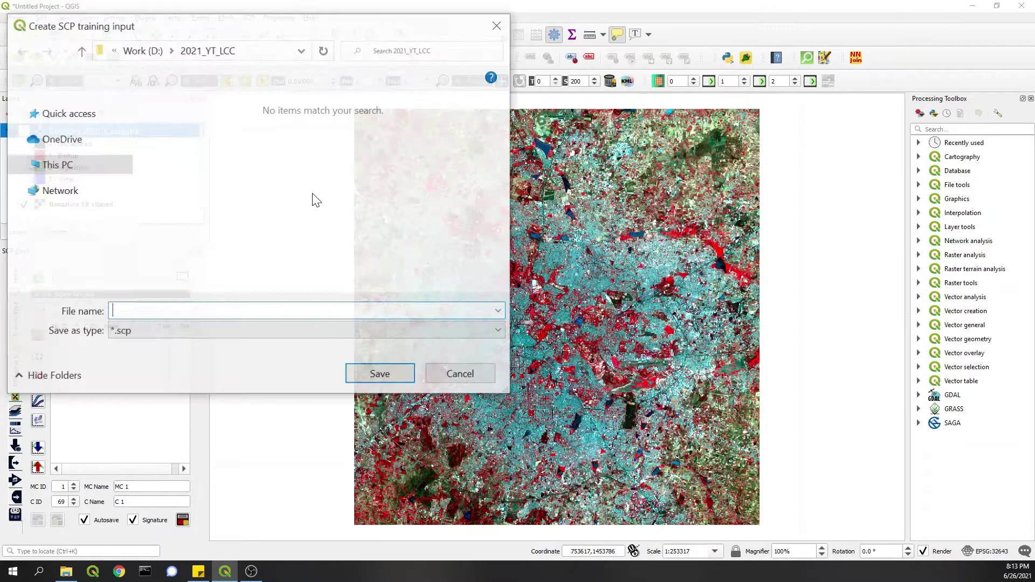
type("a")
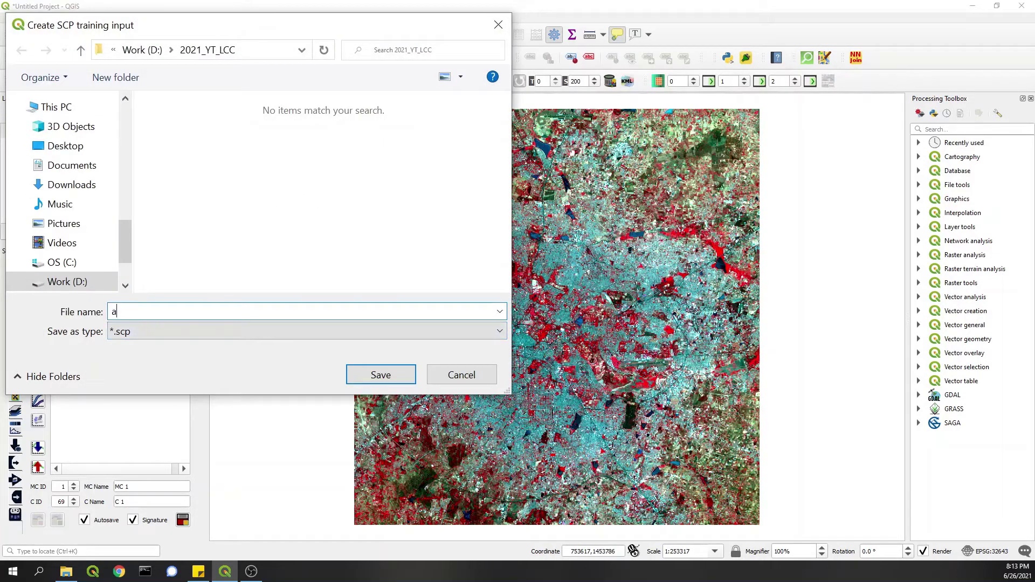
type("ccuracy_assessmetn")
key("BackSpace")
key("BackSpace")
type("nt")
key("BackSpace")
key("BackSpace")
type("nt")
key("Return")
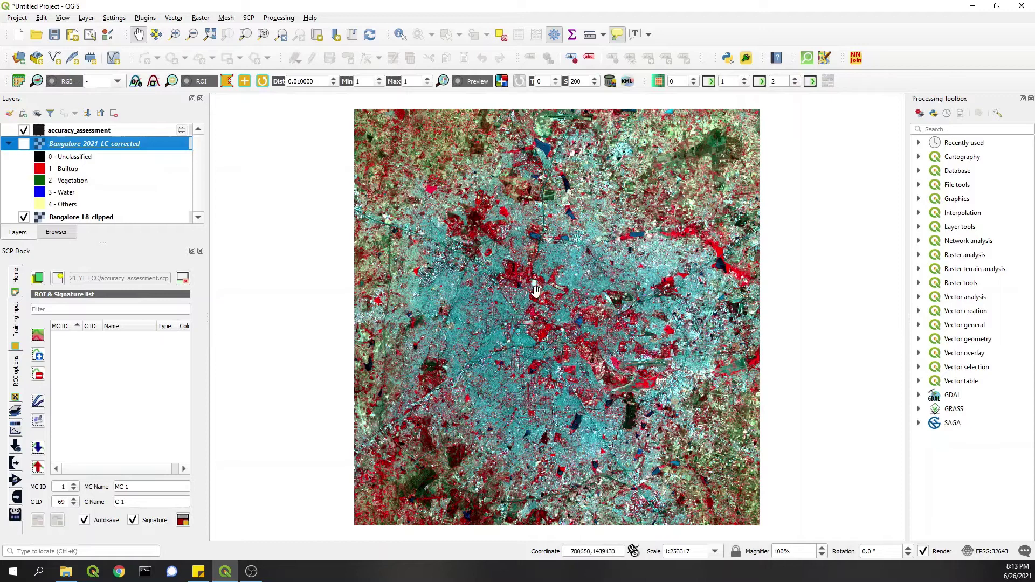
- Open the SCP Multiple ROI creation tool from Basic tools
left_click(249, 17)
mouse_move(277, 50)
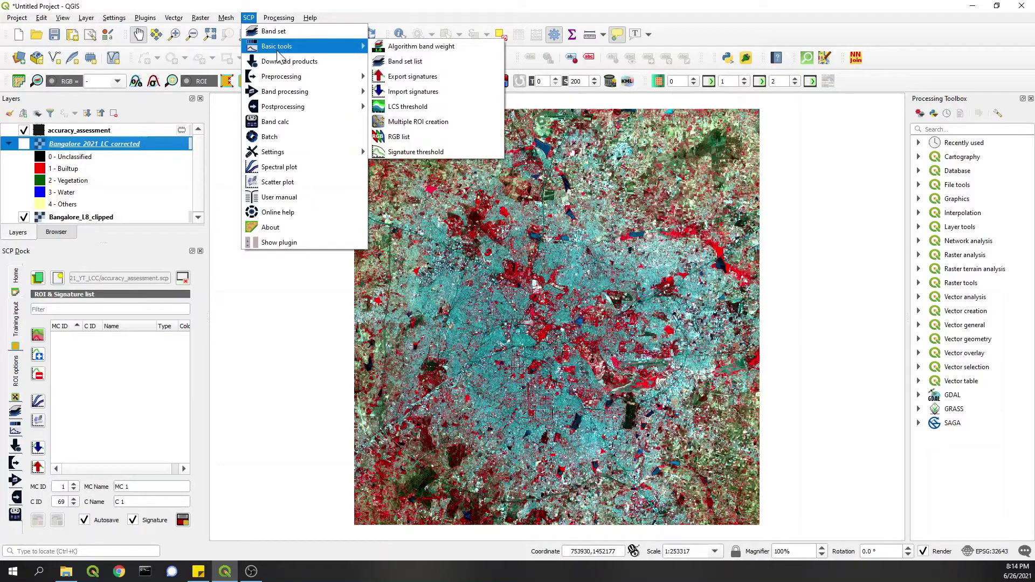
left_click(441, 123)
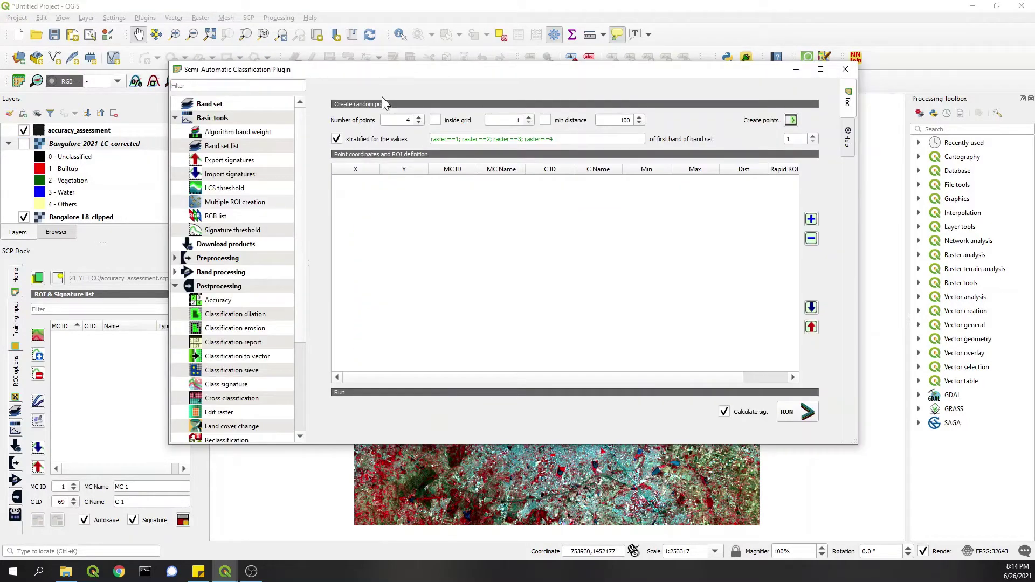
left_click_drag(394, 76, 393, 137)
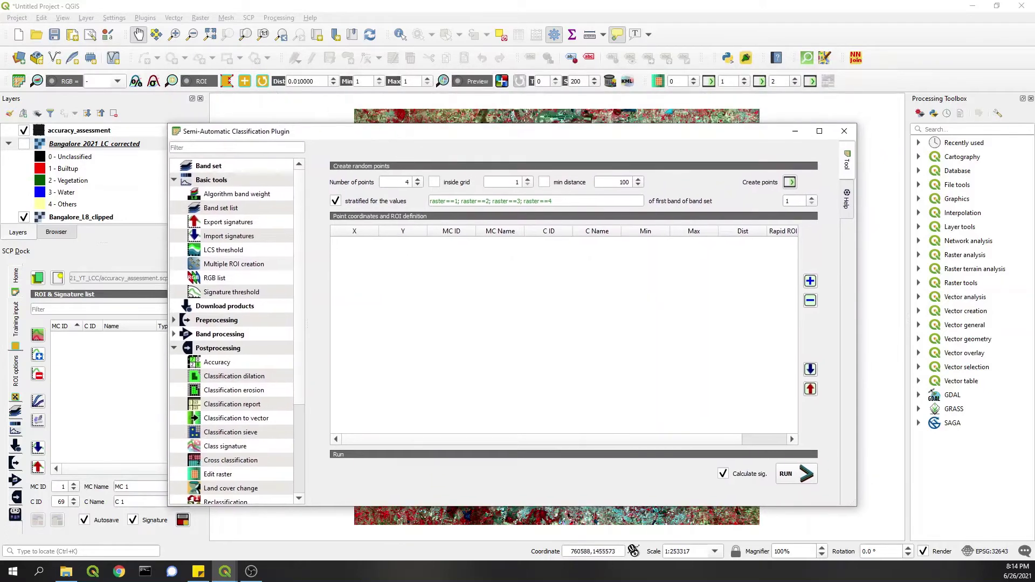
key("Escape")
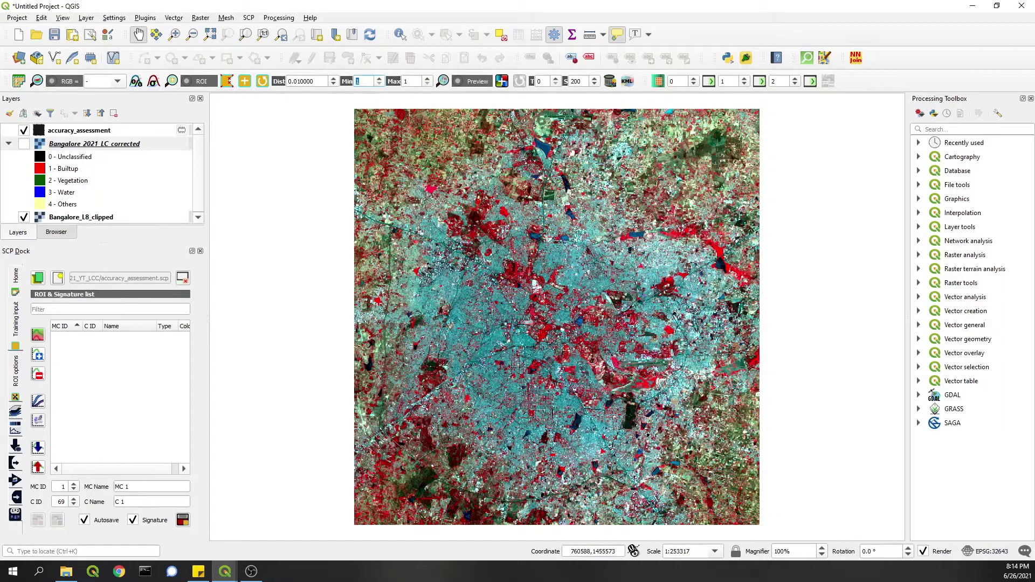
key("alt+Tab")
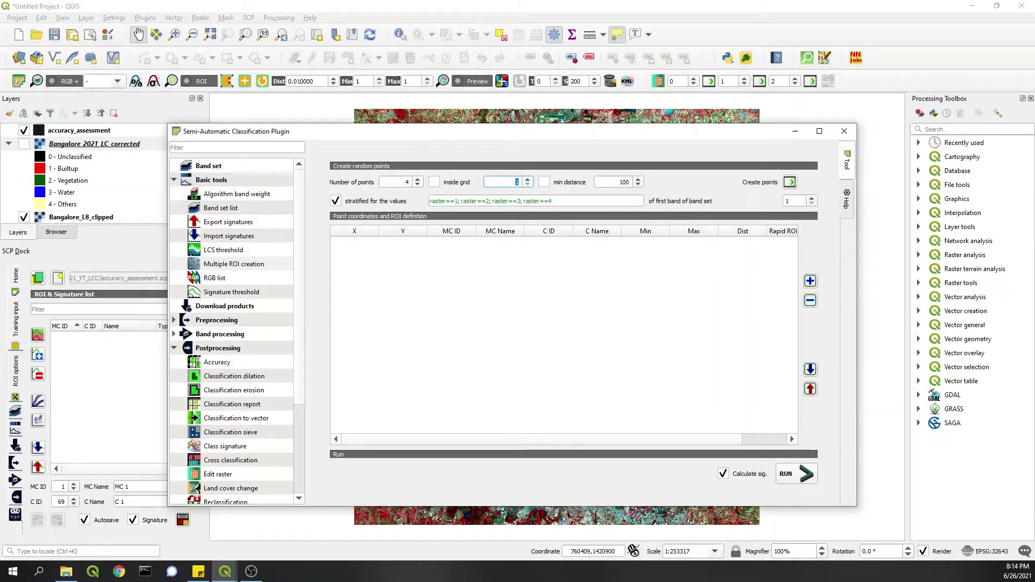
- Set 10 random points, keeping the stratification raster==1; raster==2; raster==3; raster==4
left_click(407, 182)
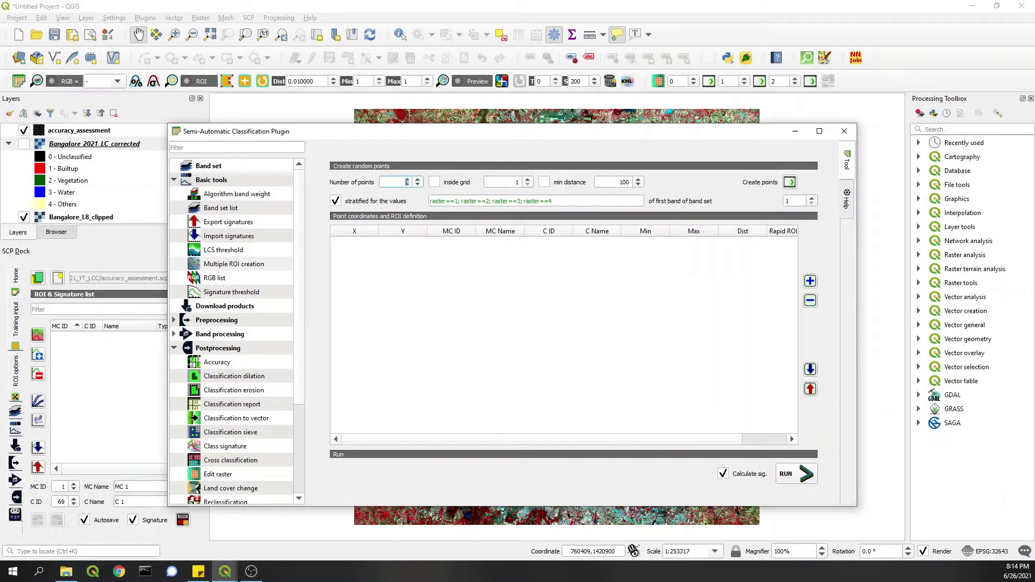
type("10")
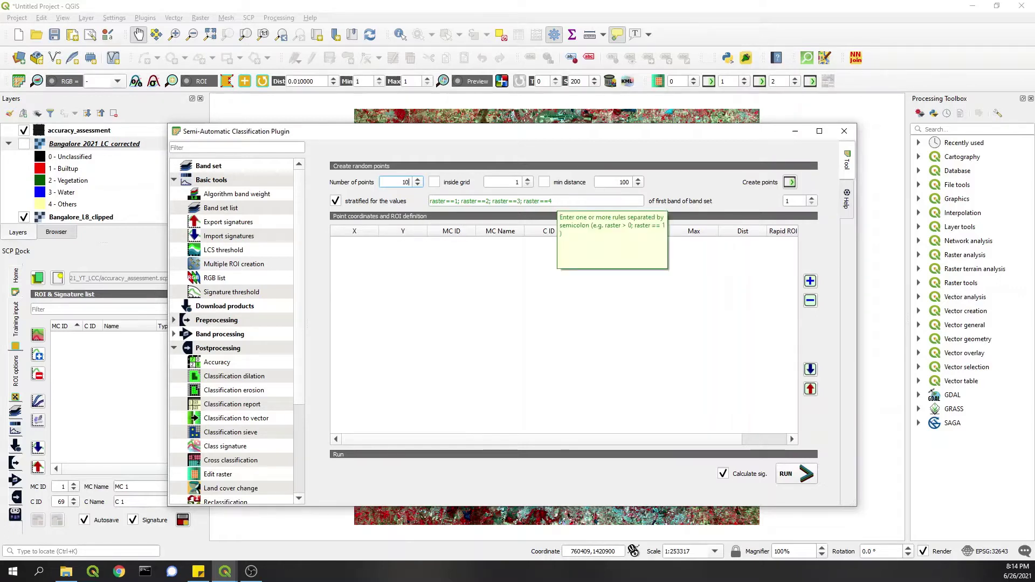
left_click_drag(555, 200, 492, 200)
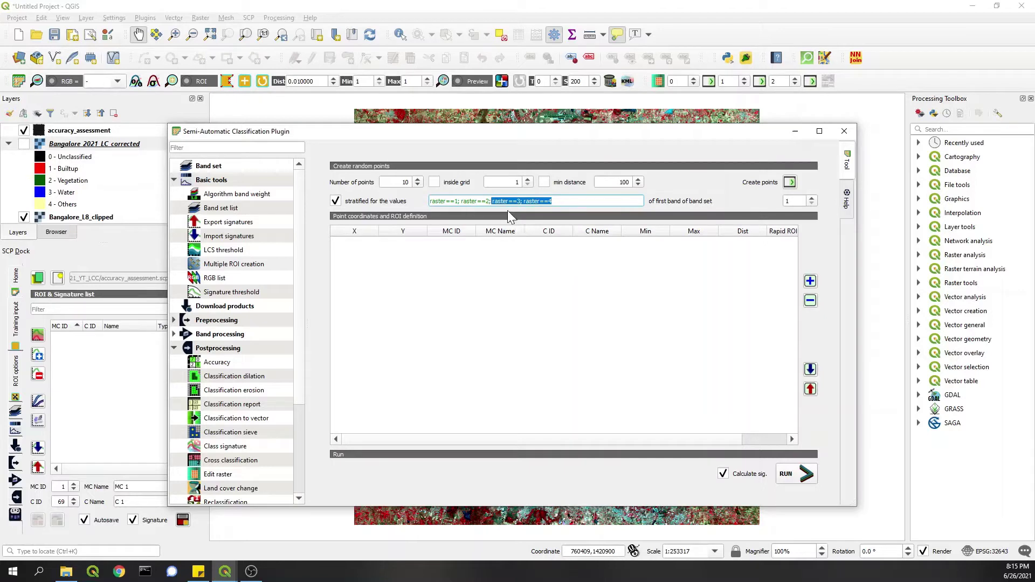
left_click(549, 204)
- Create the 40 stratified points and run ROI and signature creation into accuracy_assessment
left_click(790, 183)
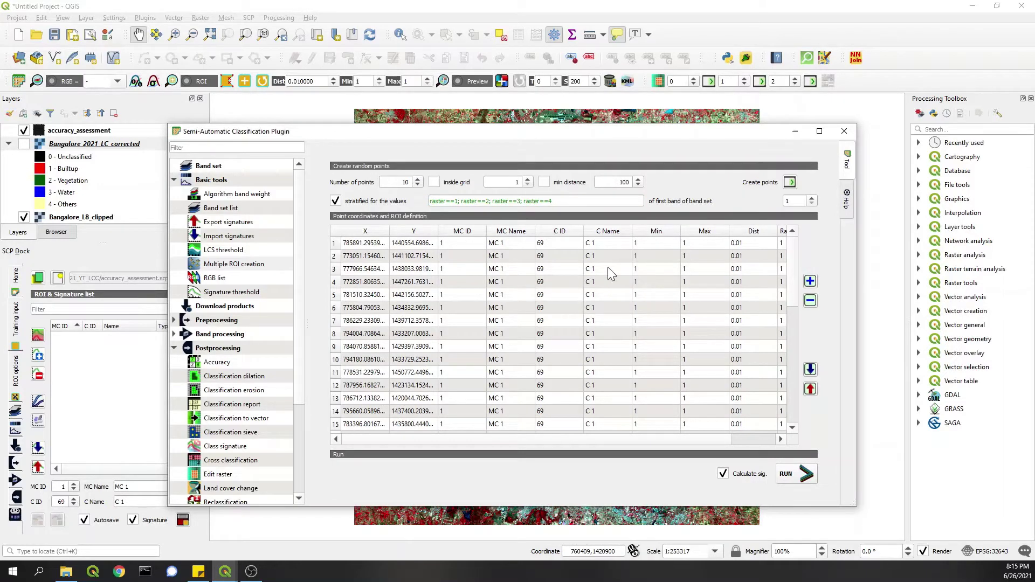
left_click(797, 477)
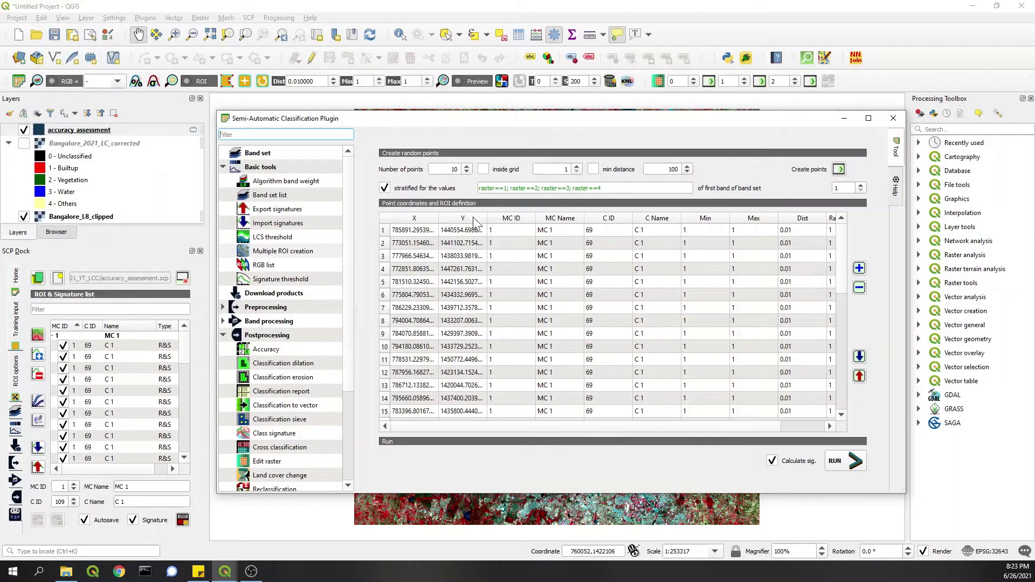
scroll(707, 307, "down", 8)
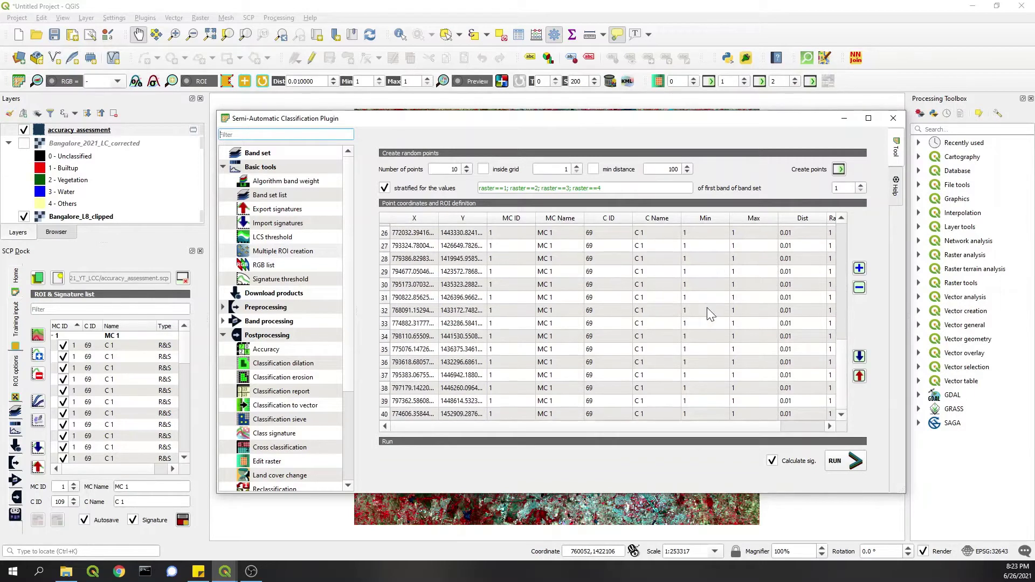
scroll(115, 363, "down", 1)
scroll(115, 363, "up", 3)
- Close the SCP window and remove the Bangalore_2021_LC_corrected layer from the project
left_click(893, 121)
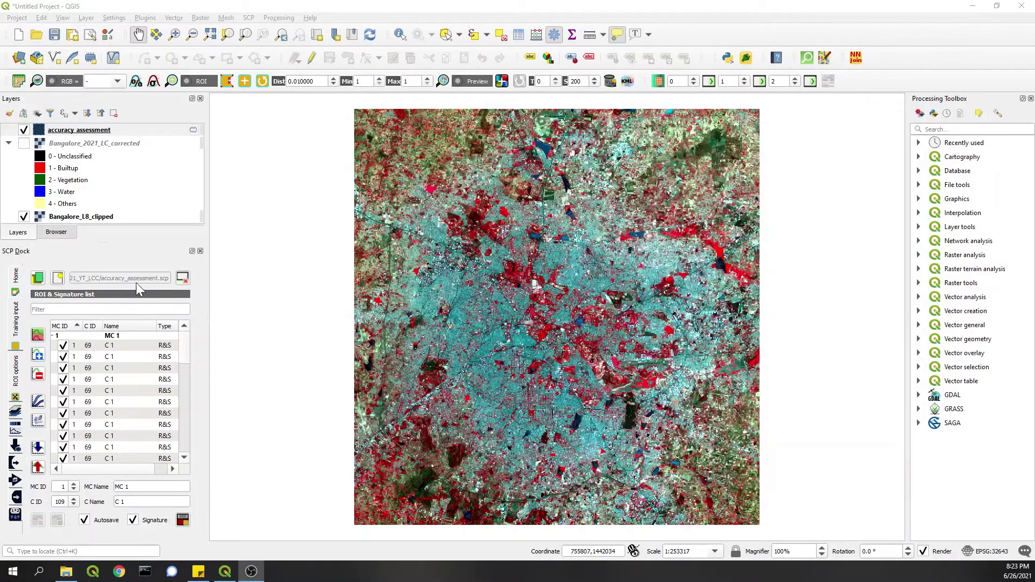
scroll(112, 365, "down", 3)
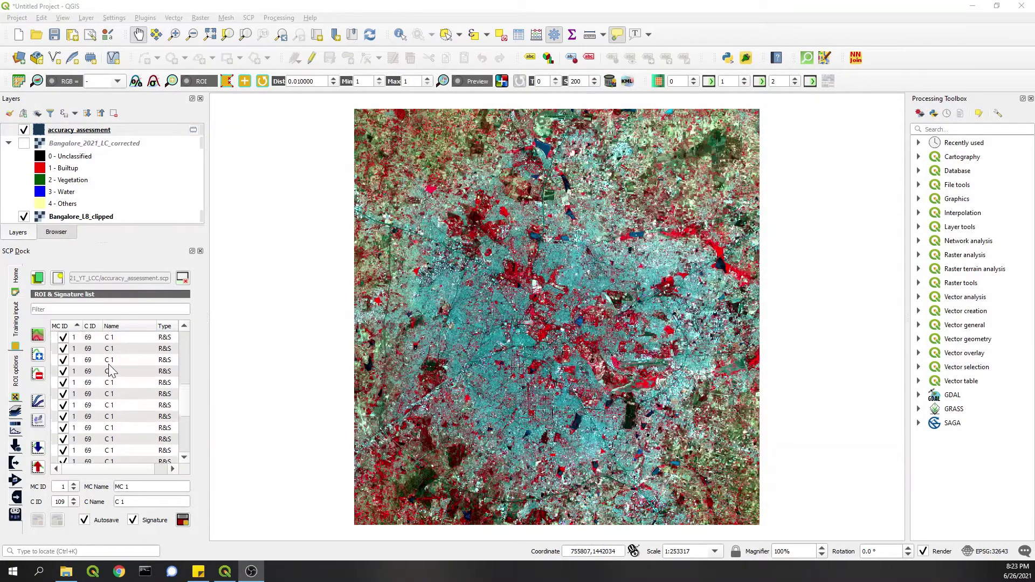
scroll(97, 417, "up", 3)
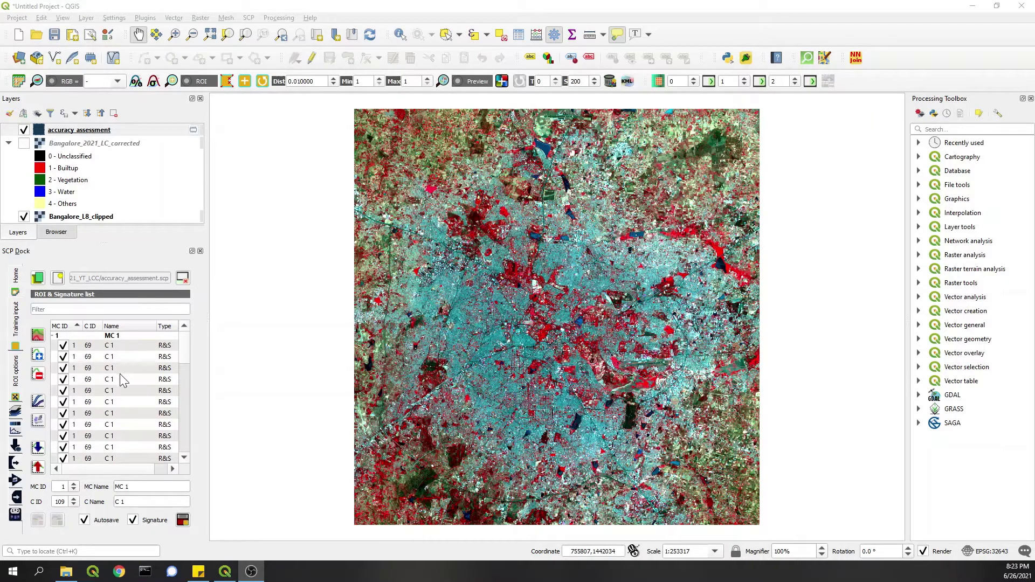
right_click(87, 144)
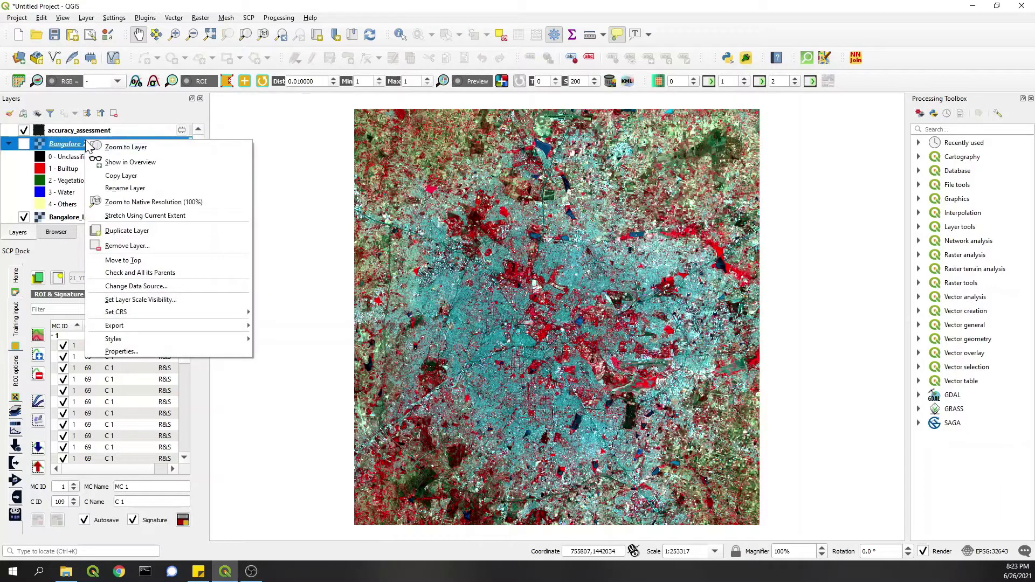
left_click(122, 246)
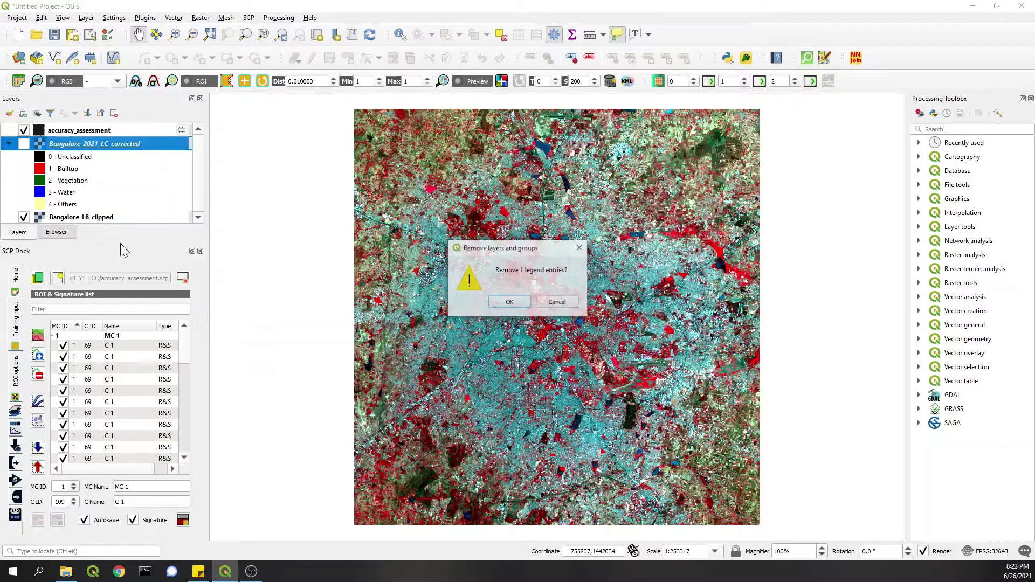
left_click(509, 303)
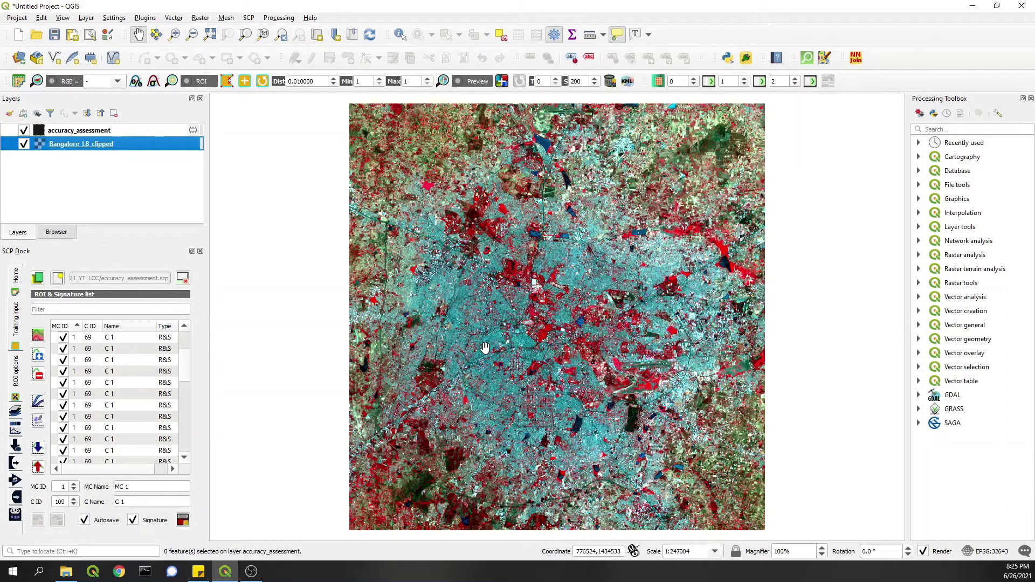
scroll(113, 381, "up", 1)
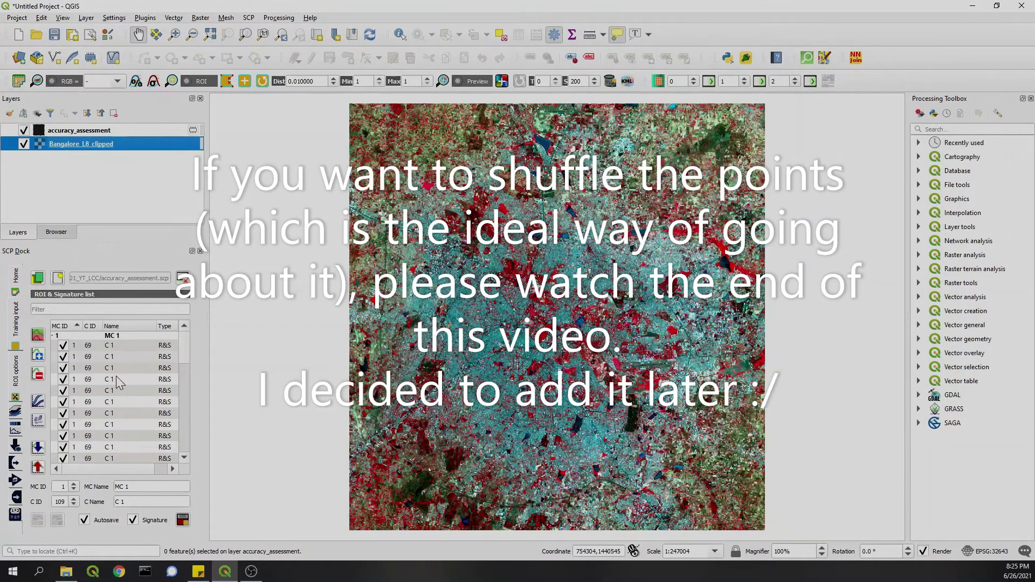
scroll(132, 377, "down", 1)
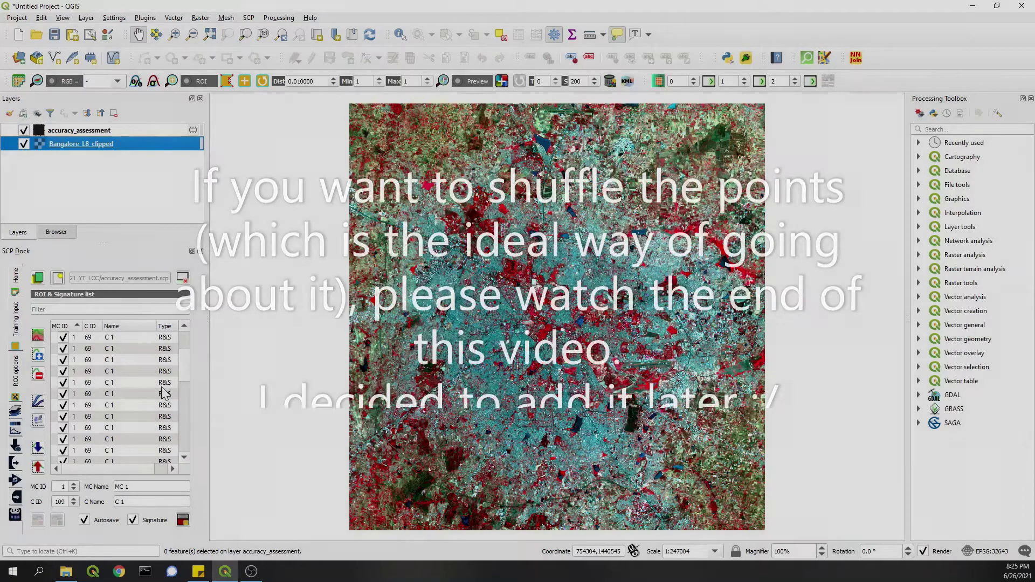
- Zoom to one accuracy point and hide accuracy_assessment to inspect the pixel beneath
right_click(82, 372)
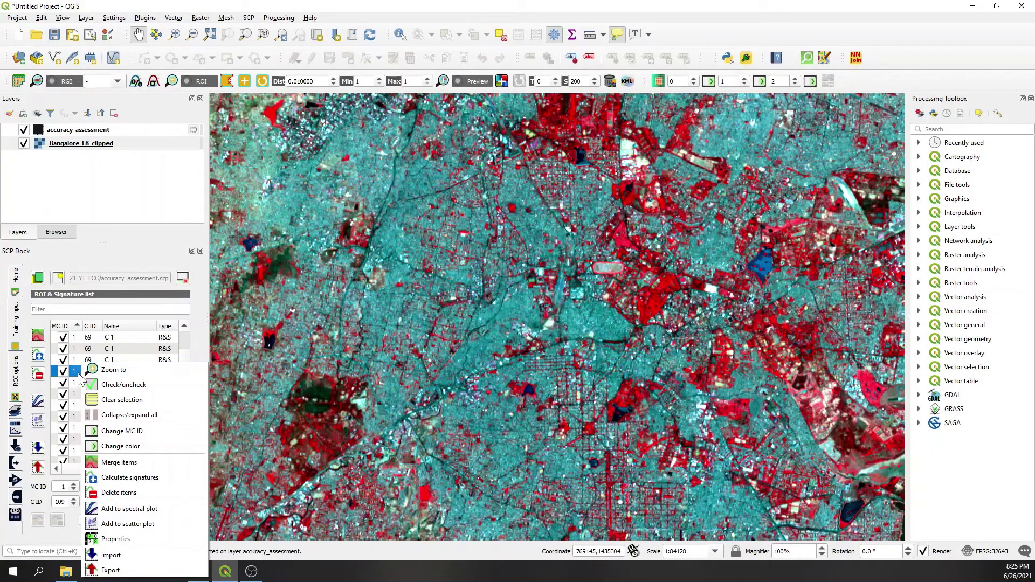
left_click(93, 369)
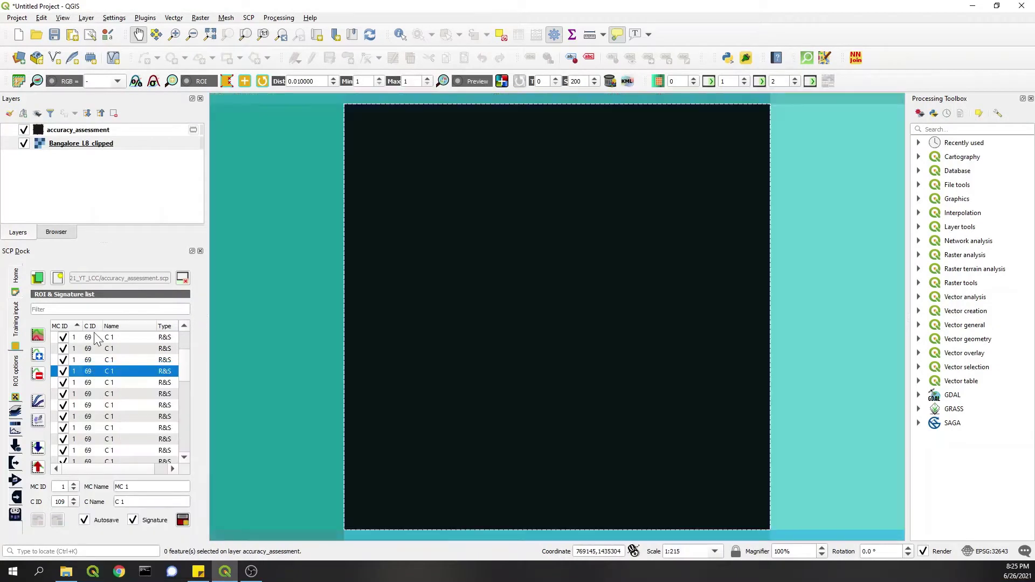
left_click(96, 132)
scroll(488, 295, "down", 4)
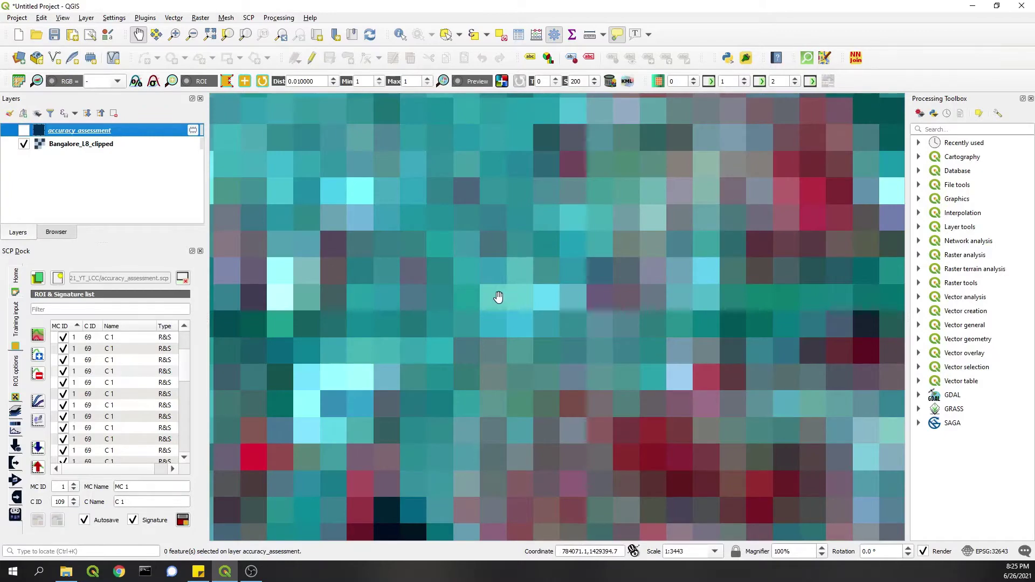
scroll(490, 300, "down", 2)
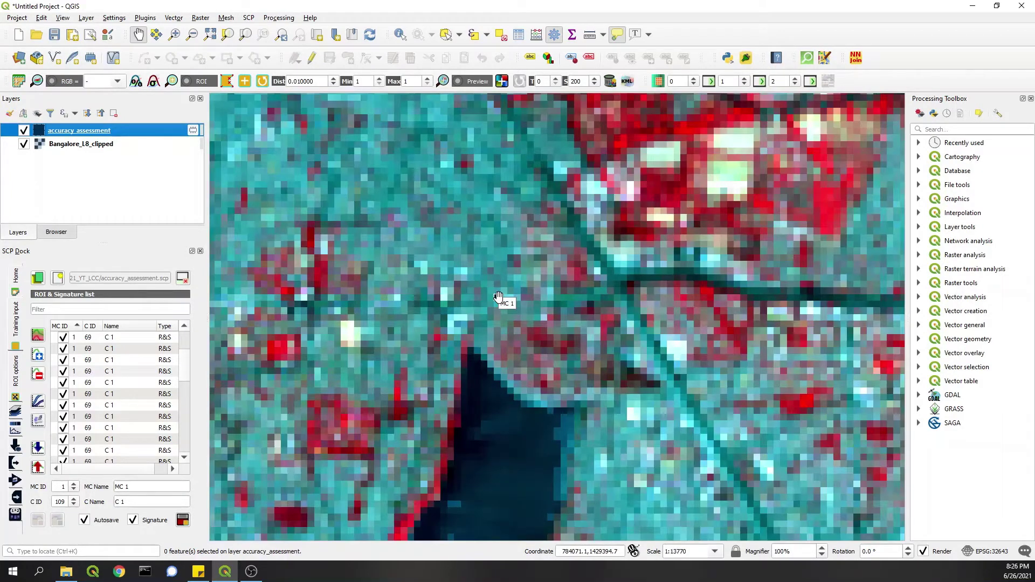
scroll(498, 297, "up", 3)
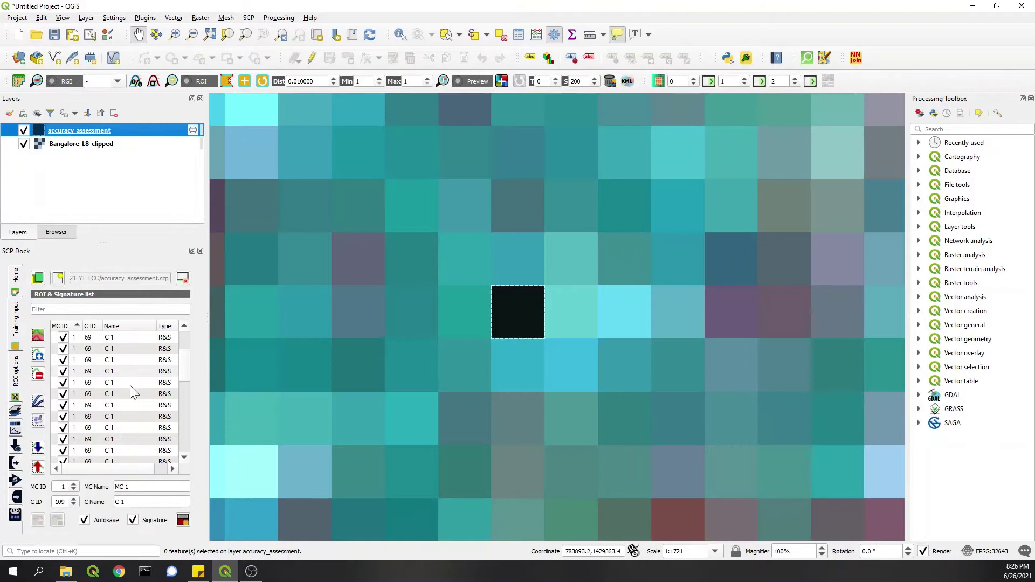
left_click(131, 371)
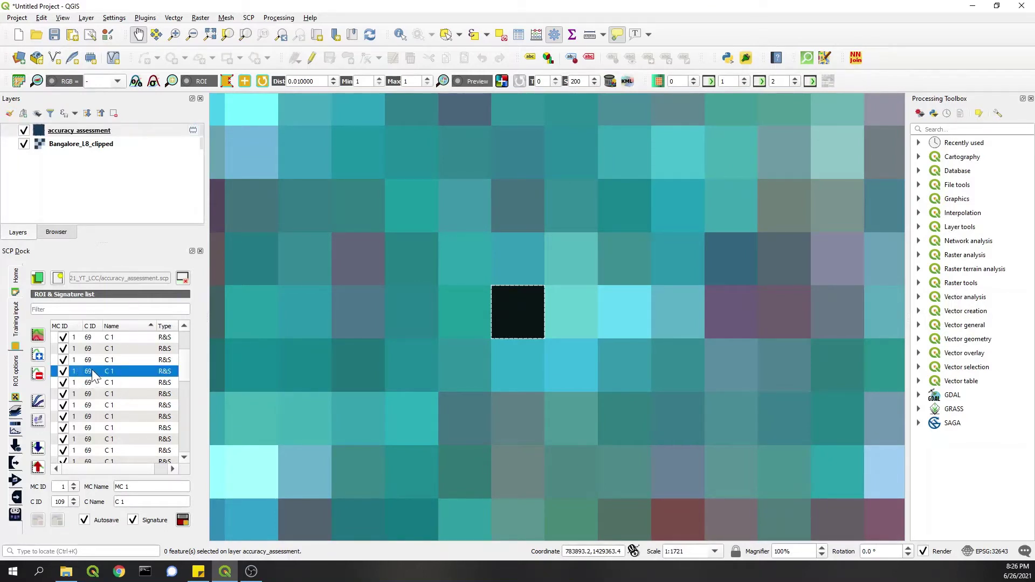
scroll(81, 387, "down", 2)
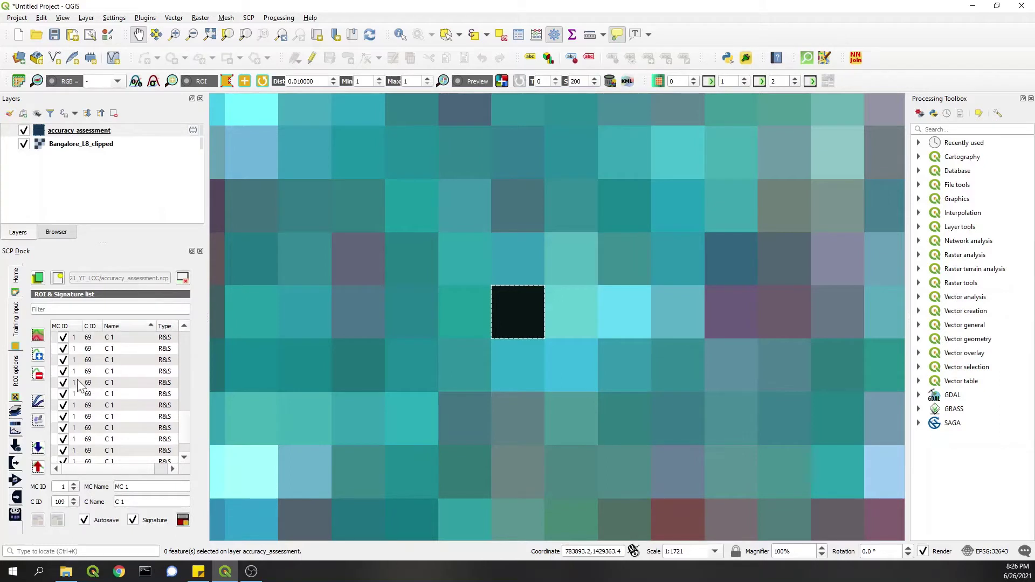
scroll(79, 357, "up", 2)
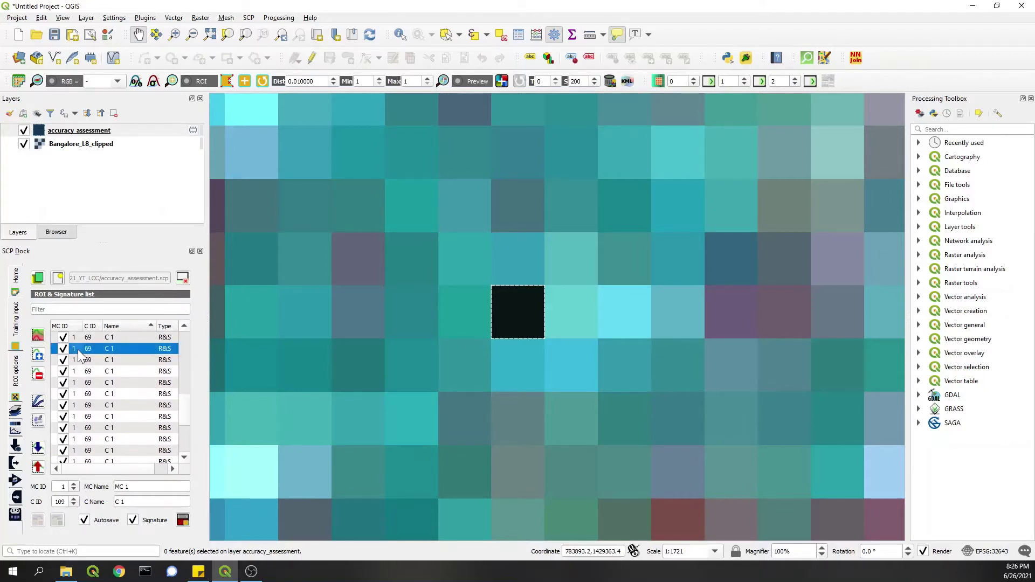
- Zoom to the second accuracy point and hide the points layer to inspect its pixel
right_click(78, 348)
left_click(127, 345)
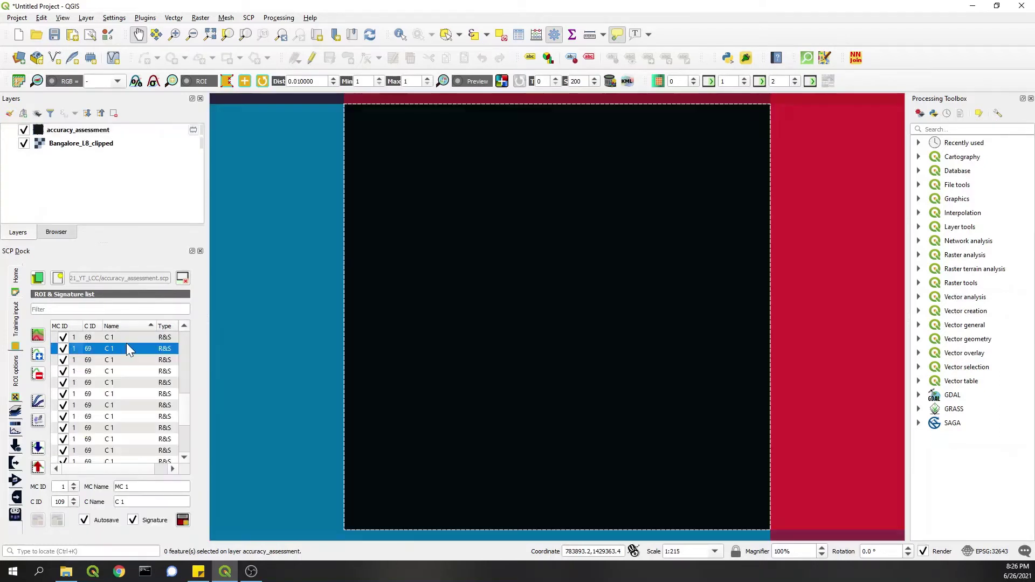
left_click(108, 130)
key("space")
scroll(487, 291, "down", 6)
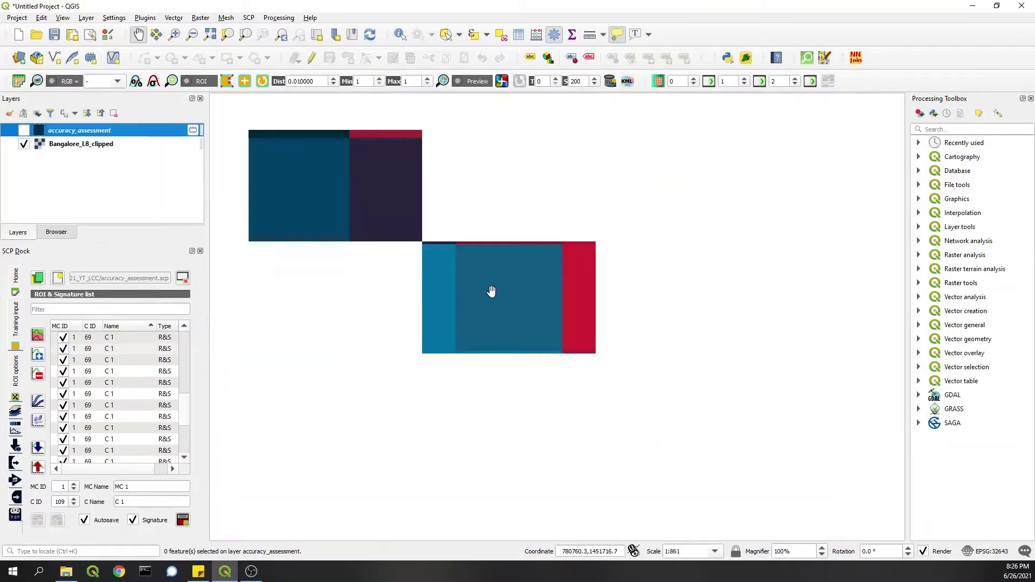
scroll(487, 291, "up", 3)
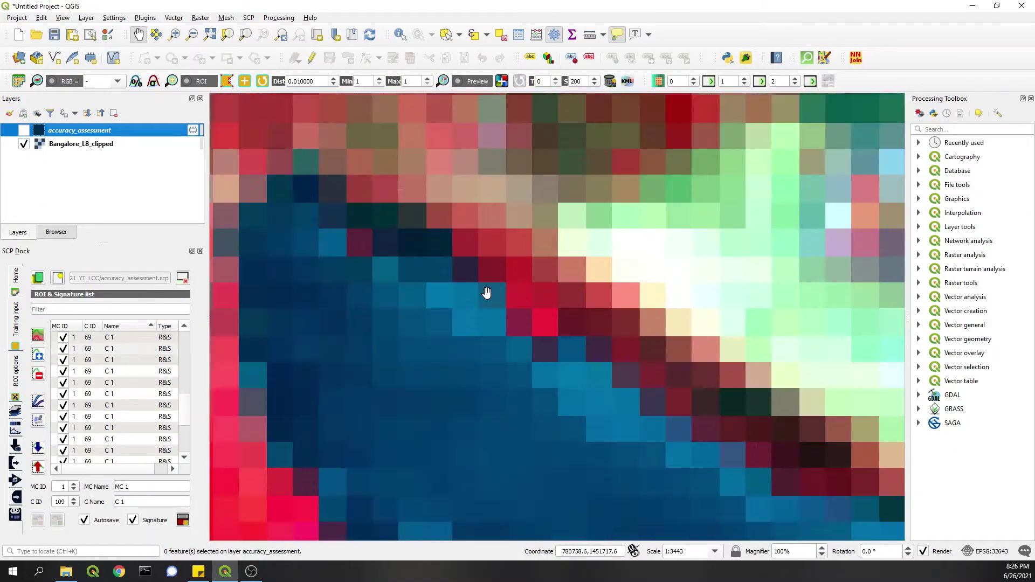
scroll(487, 291, "down", 2)
scroll(487, 291, "up", 1)
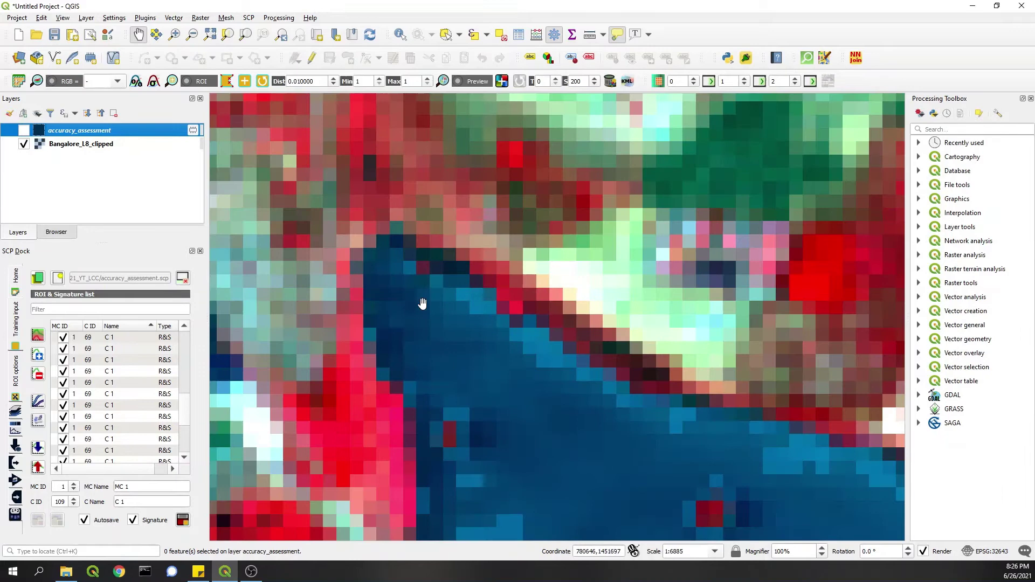
- Show the accuracy points again and re-zoom to the second accuracy point
double_click(138, 333)
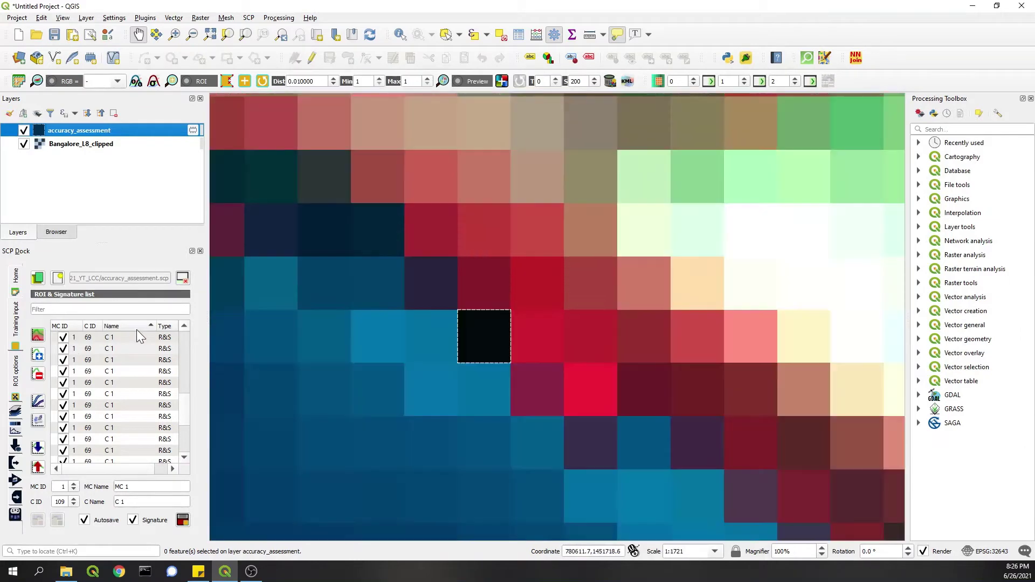
left_click(93, 351)
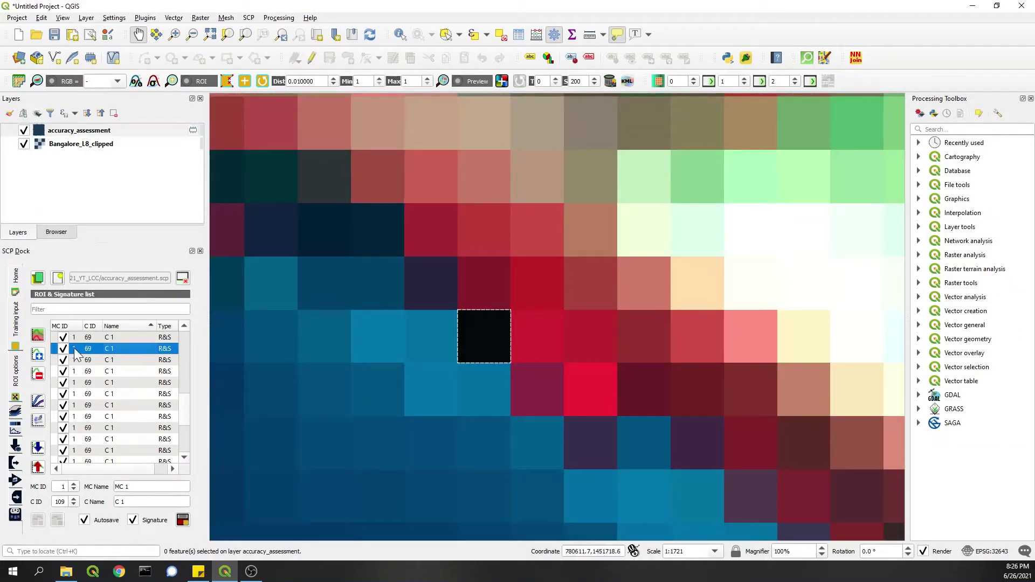
right_click(93, 349)
left_click(123, 345)
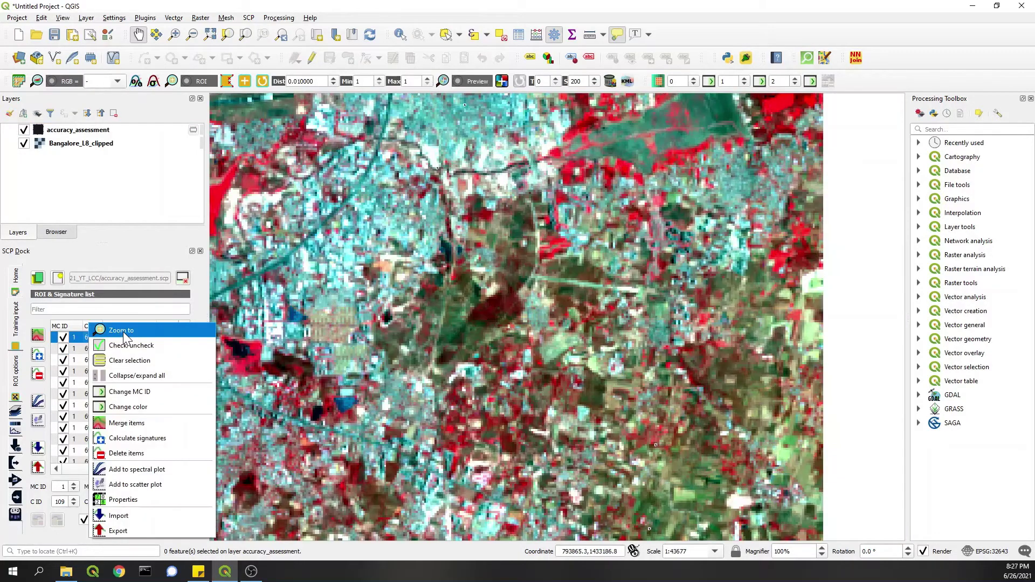
- Zoom to the chosen accuracy point and hide accuracy_assessment to see the pixels beneath
left_click(123, 331)
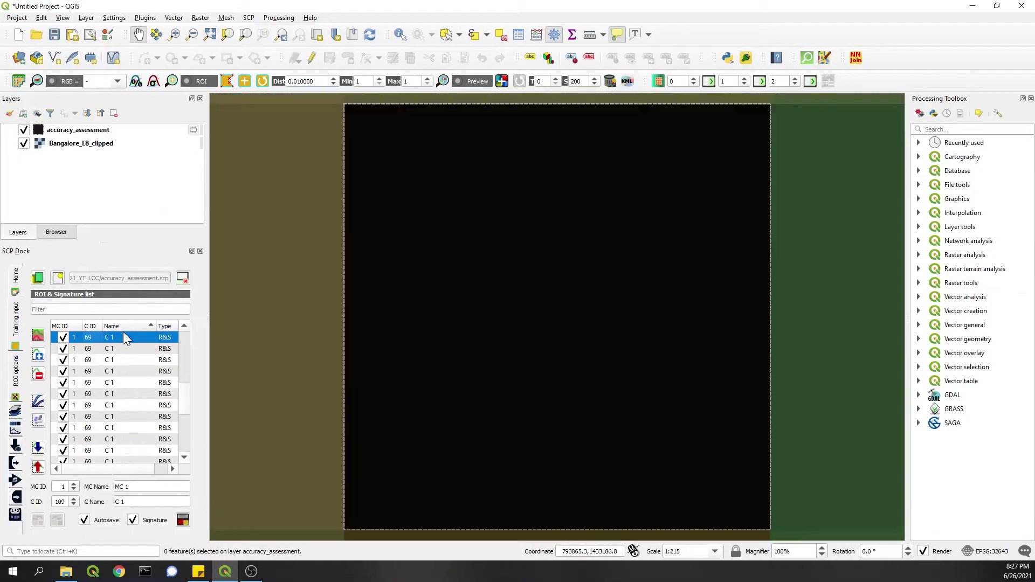
left_click(96, 136)
key("space")
scroll(466, 337, "down", 4)
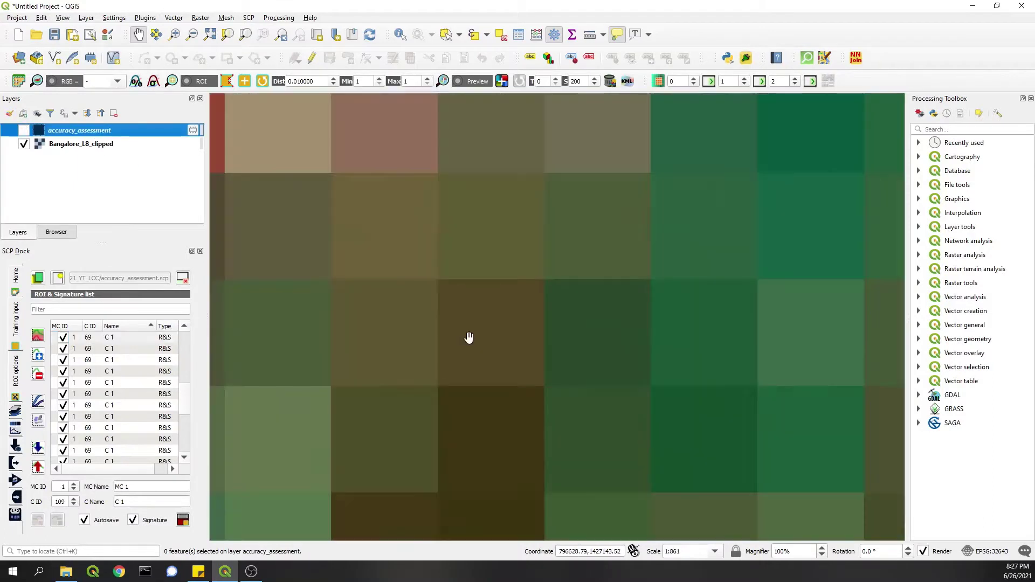
scroll(468, 337, "up", 2)
scroll(469, 337, "down", 3)
scroll(468, 337, "up", 3)
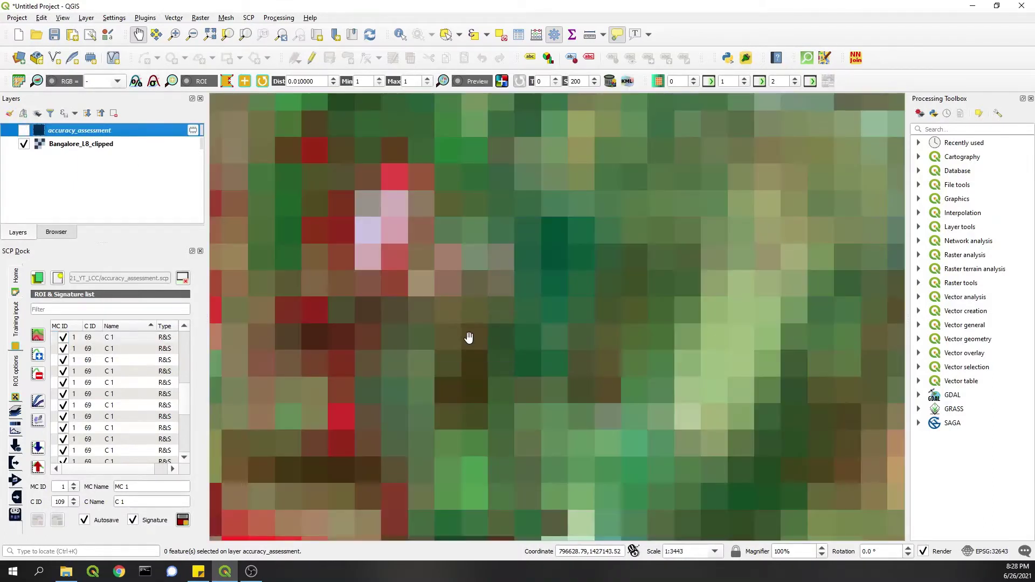
- Change the first accuracy point's MC ID to 2
double_click(78, 341)
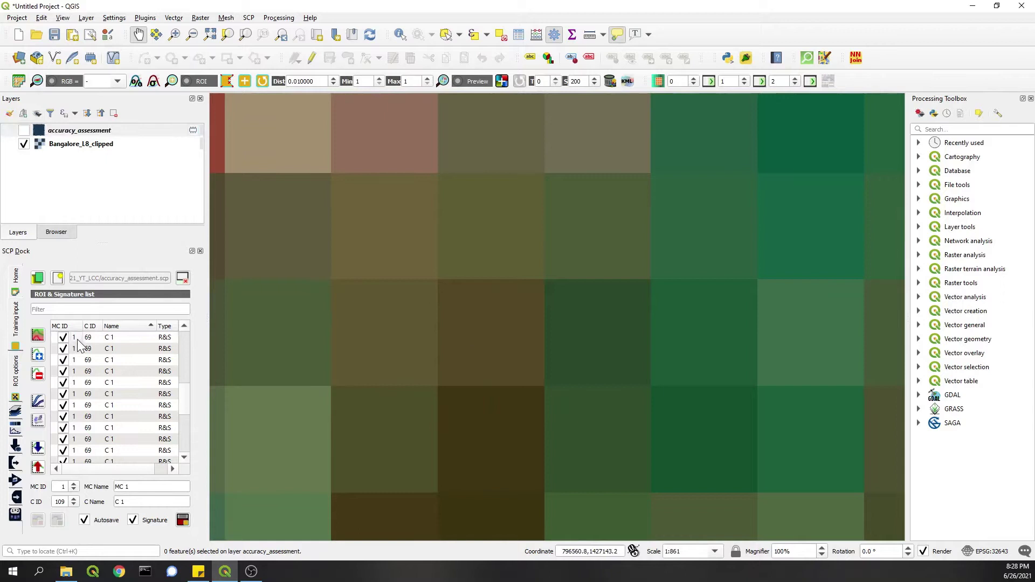
double_click(75, 338)
type("2")
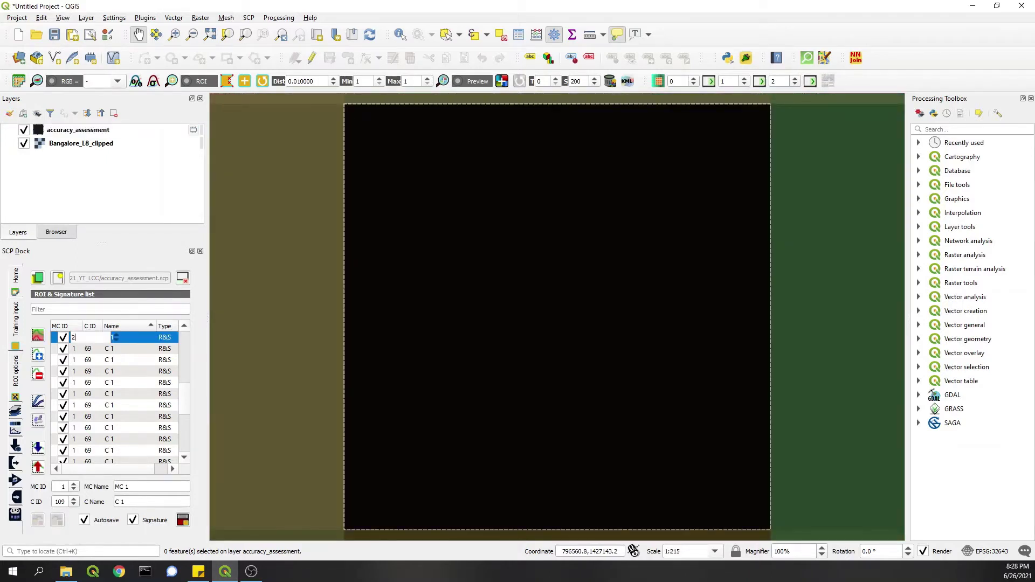
key("Return")
- Zoom to the second accuracy point, hide the points layer, and select the second ROI
scroll(110, 386, "down", 3)
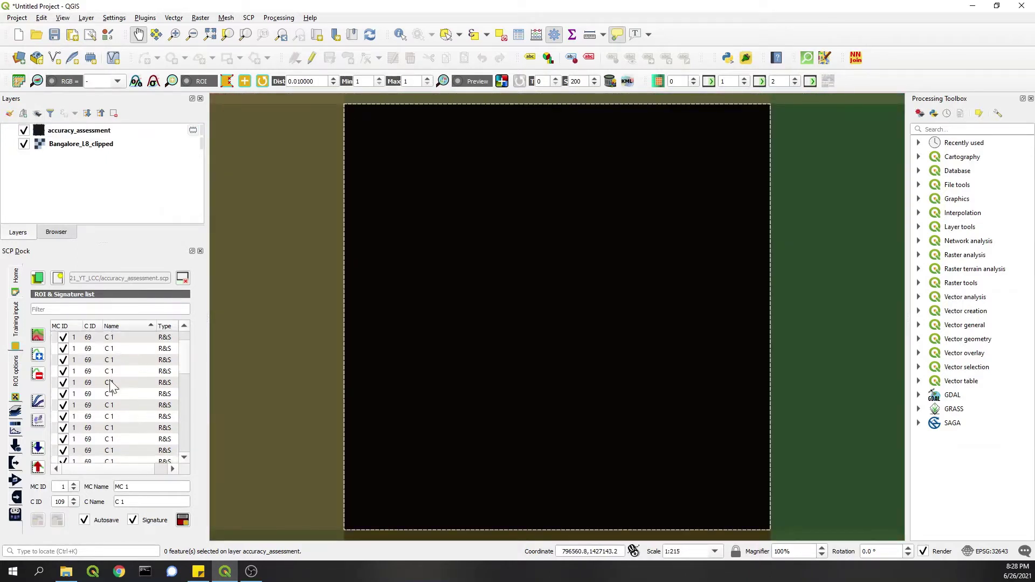
left_click(93, 383)
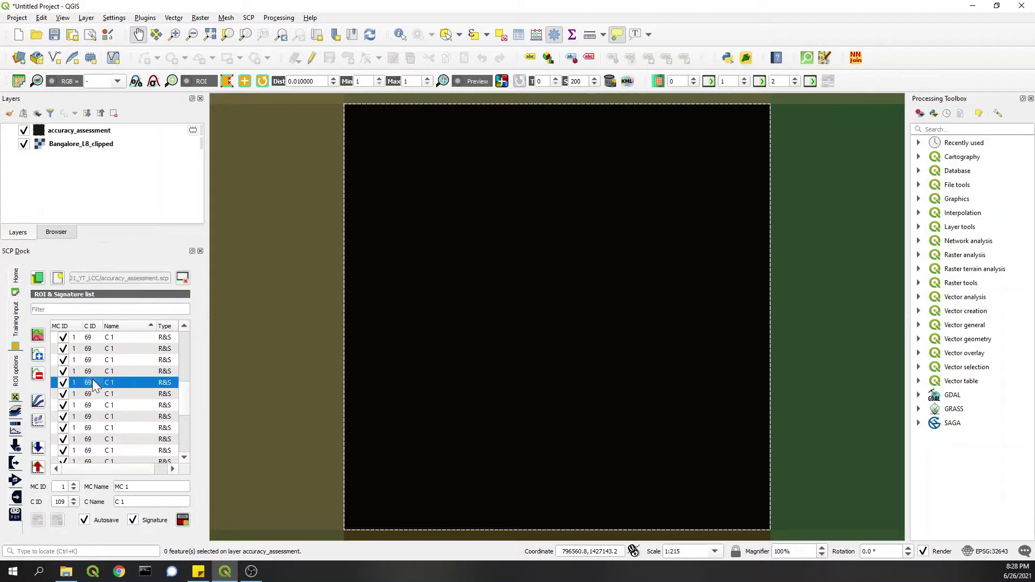
right_click(102, 351)
left_click(103, 348)
left_click(92, 129)
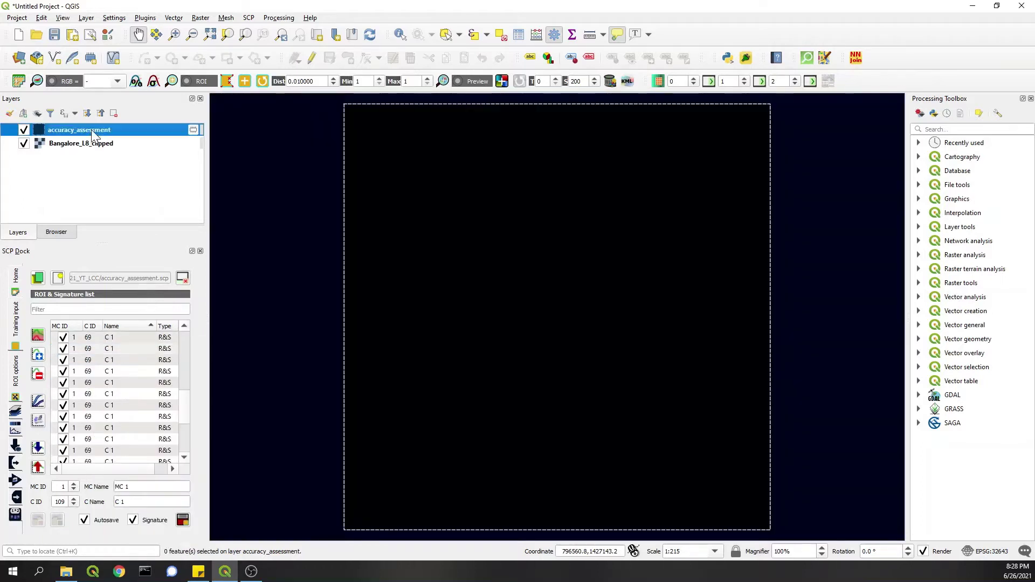
left_click(24, 130)
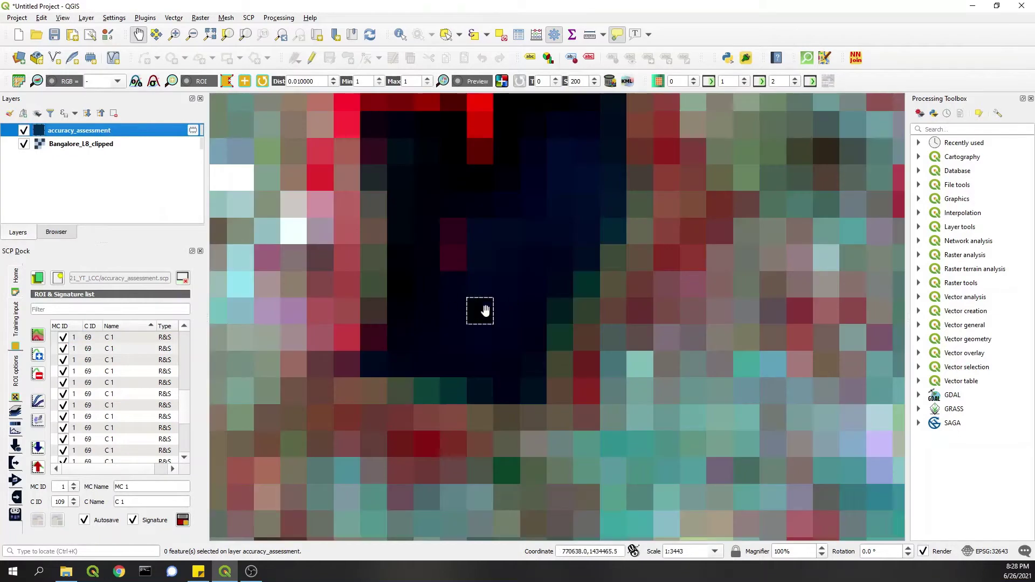
left_click(73, 340, "shift")
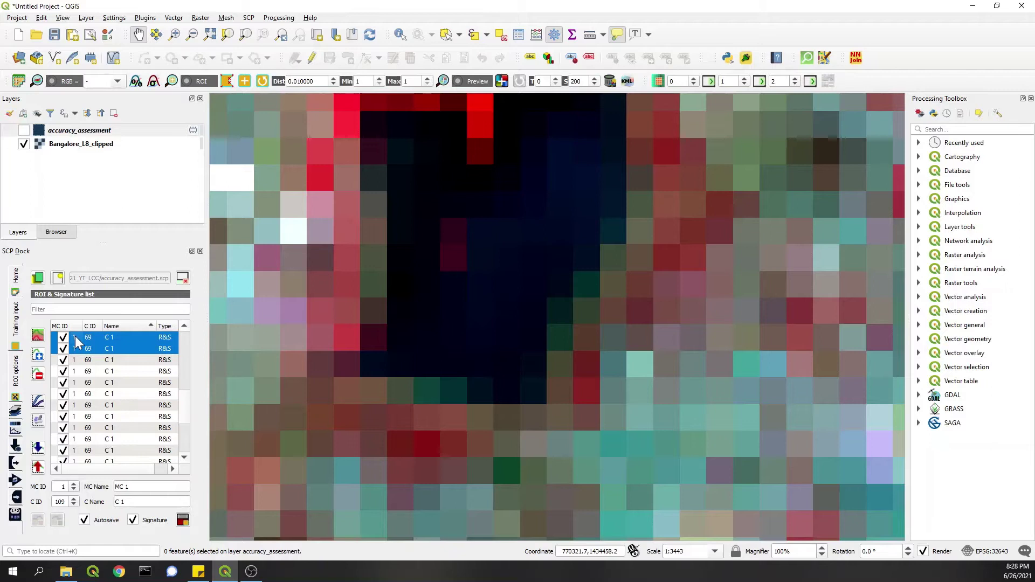
left_click(76, 339, "ctrl")
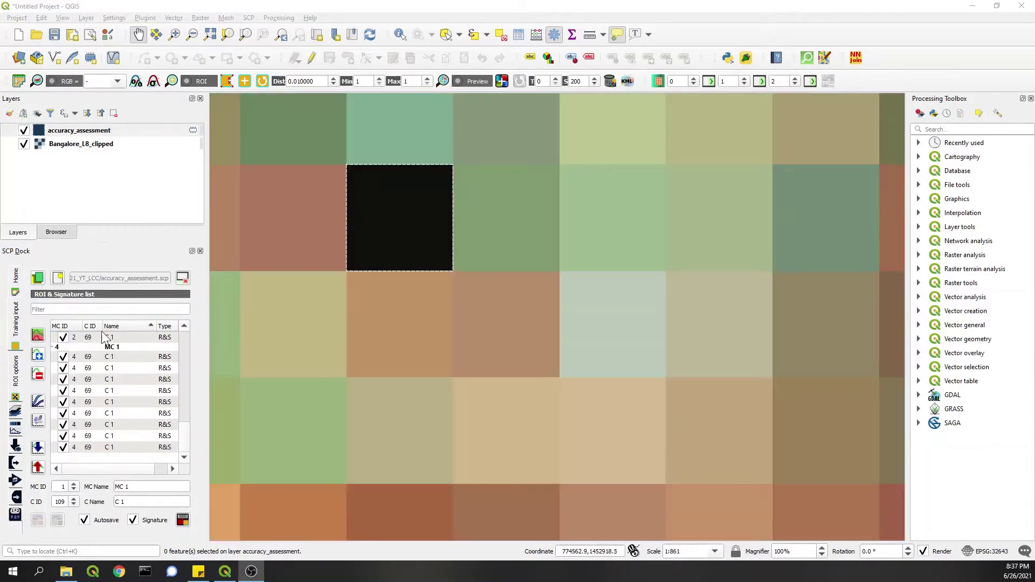
- Zoom out and back in around the black accuracy point, with accuracy_assessment as current layer
scroll(120, 386, "up", 5)
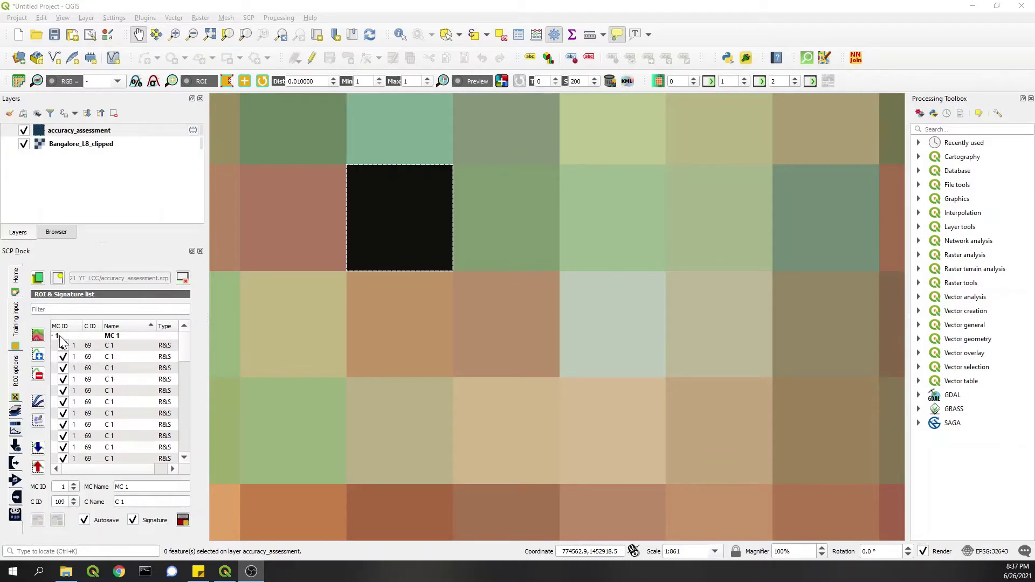
scroll(73, 372, "down", 5)
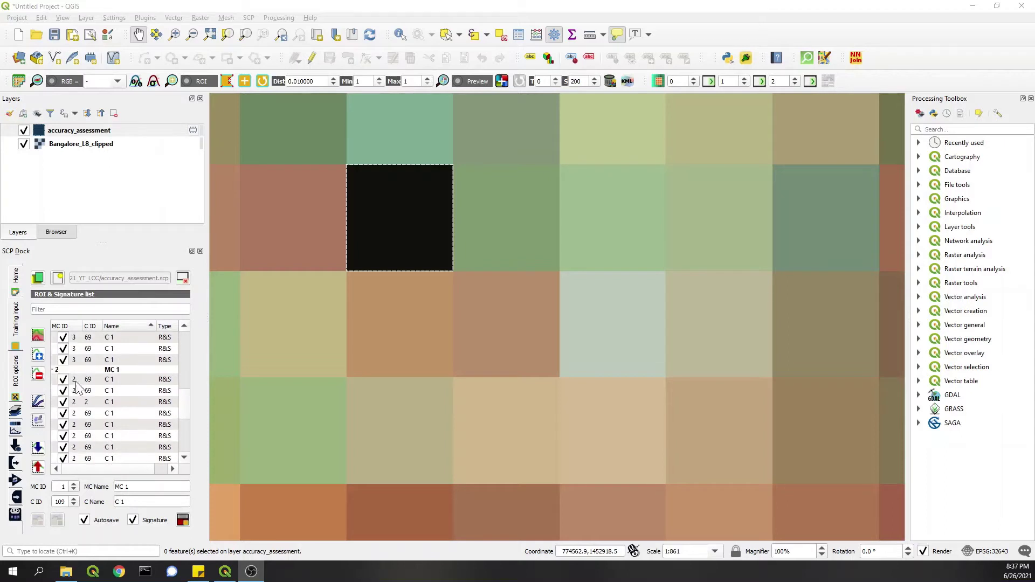
scroll(77, 437, "up", 5)
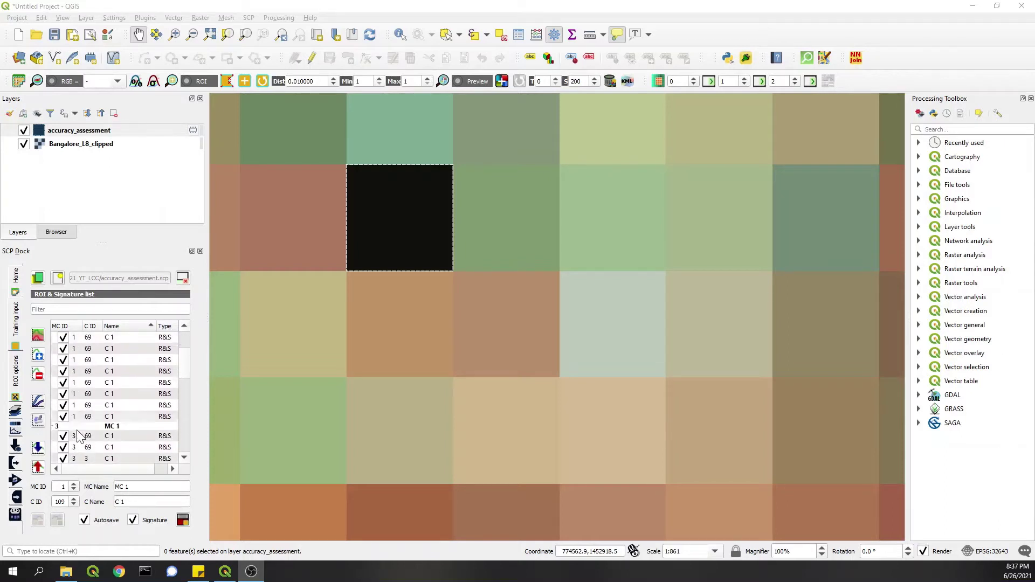
left_click(130, 131)
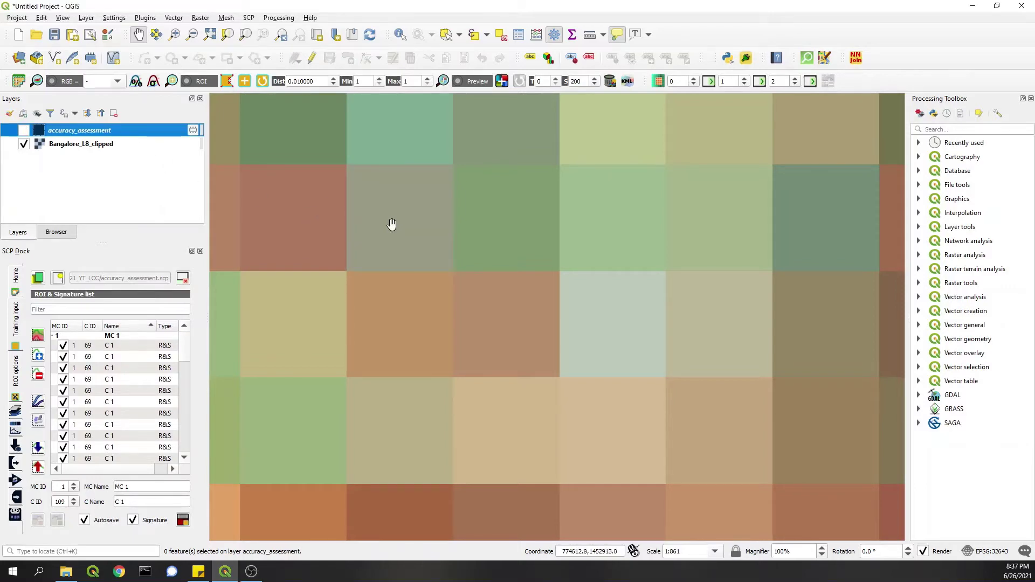
scroll(435, 340, "down", 5)
scroll(436, 339, "up", 2)
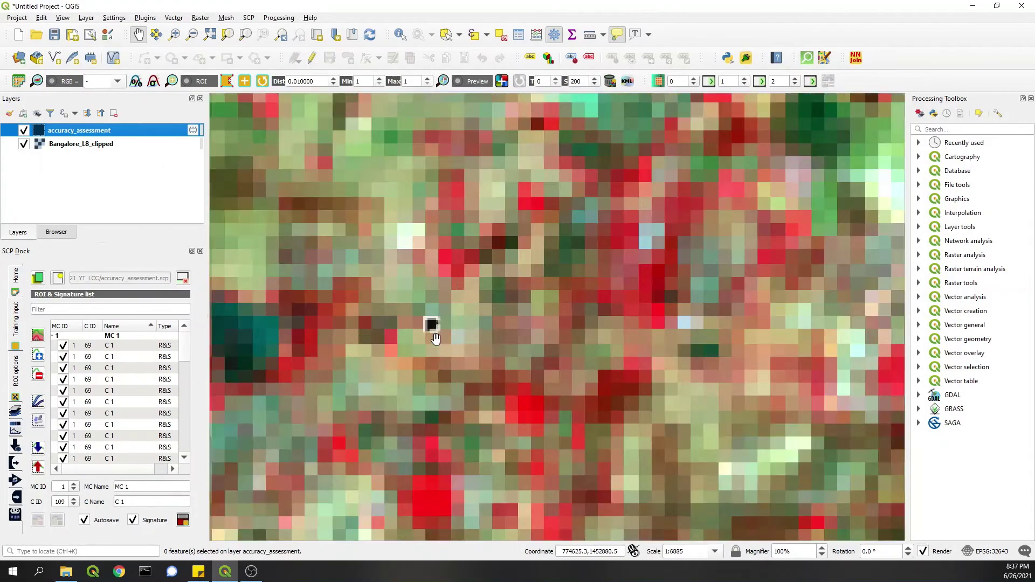
scroll(336, 308, "down", 2)
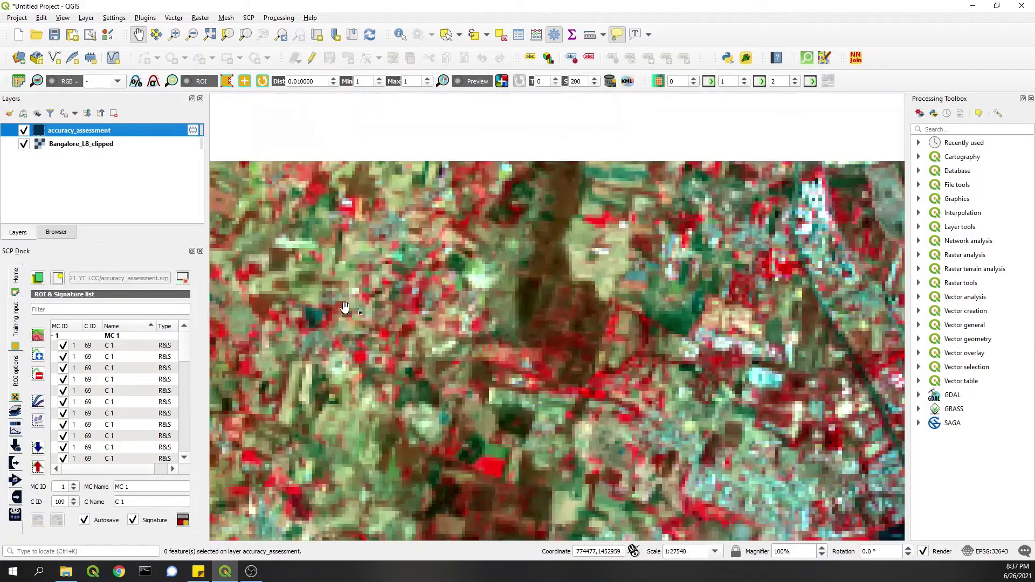
scroll(362, 313, "up", 3)
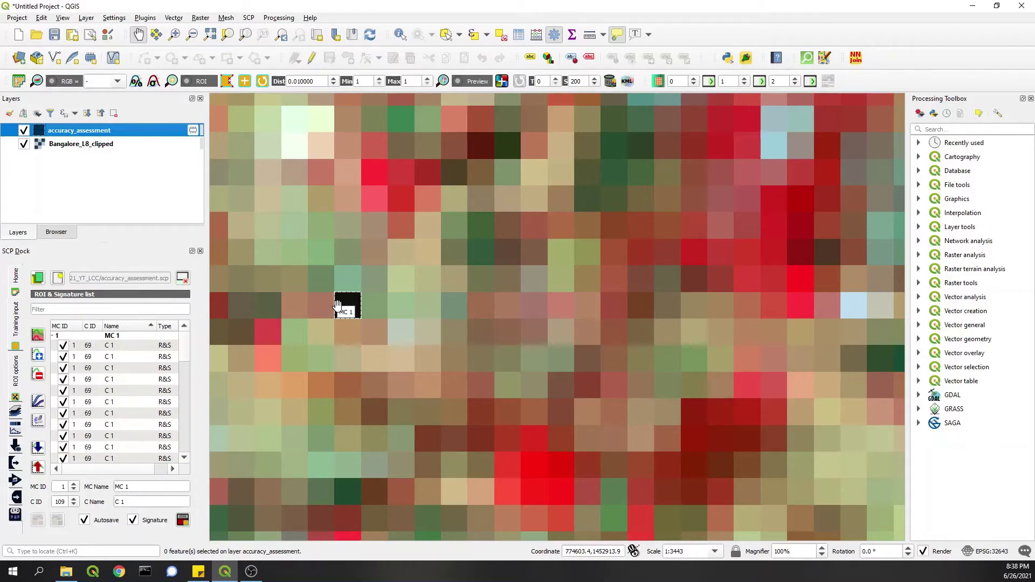
left_click_drag(185, 344, 185, 405)
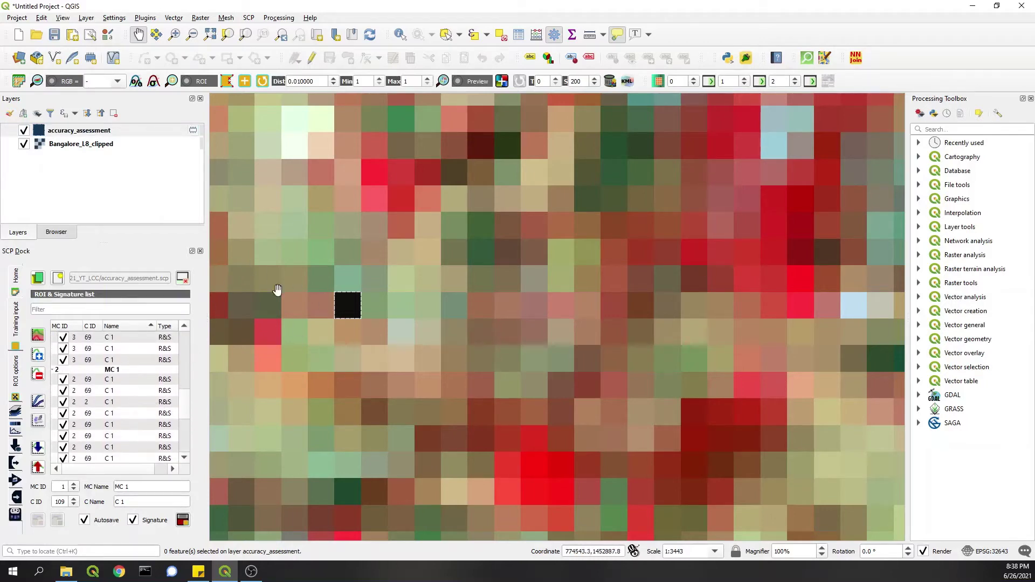
- Load Bangalore_2021_LC_corrected.tif onto the map and move accuracy_assessment to the top of Layers
left_click(66, 572)
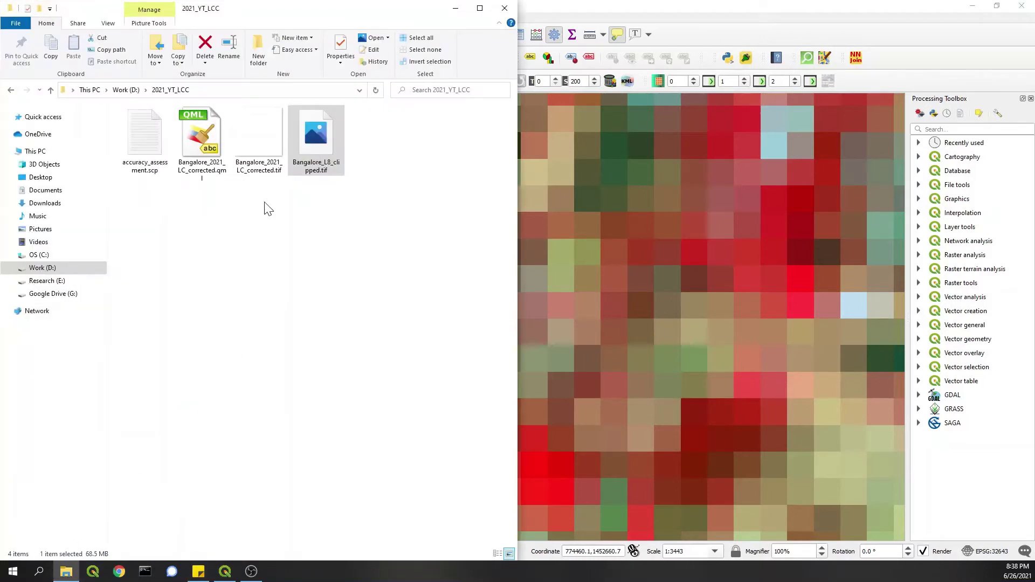
left_click_drag(256, 141, 652, 213)
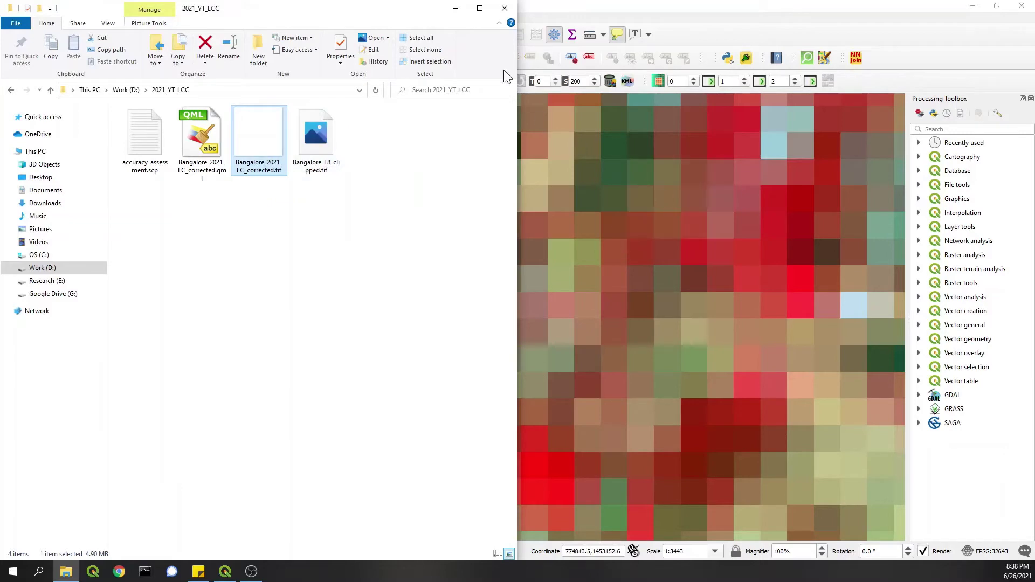
left_click(456, 8)
left_click_drag(76, 210, 51, 123)
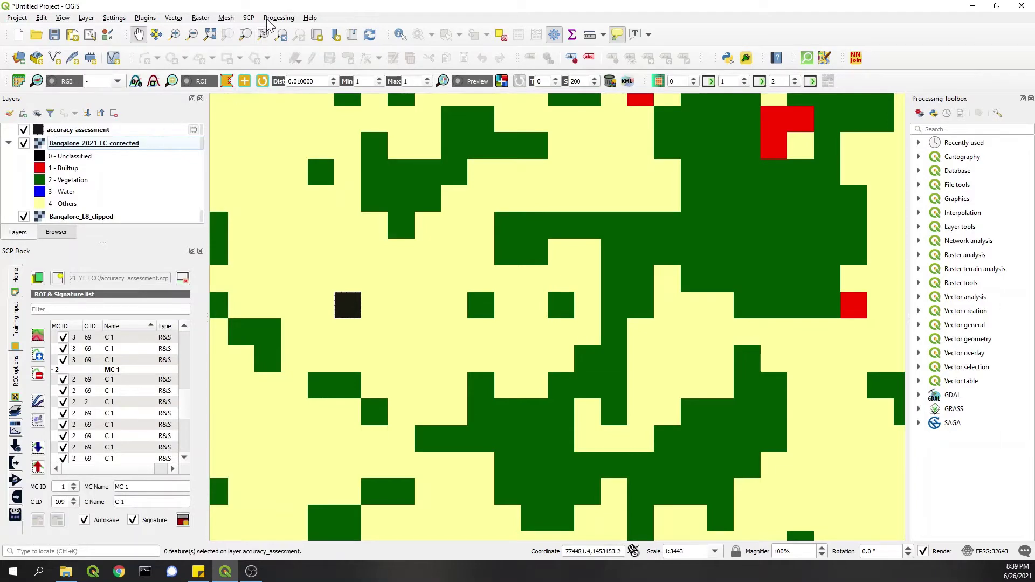
- In SCP Accuracy, assess Bangalore_2021_LC_corrected against accuracy_assessment's MC_ID field and run it
left_click(249, 19)
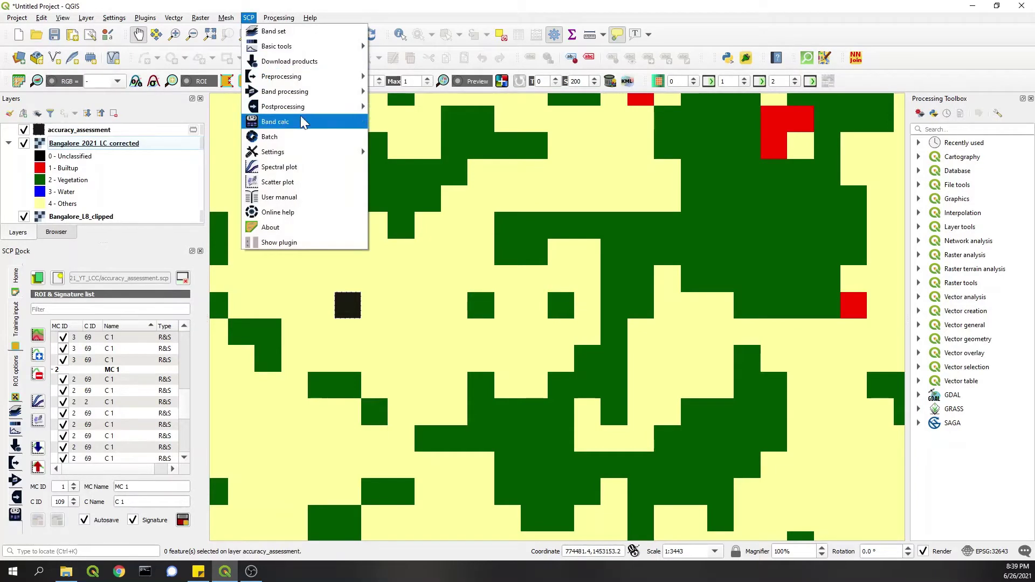
mouse_move(312, 107)
left_click(383, 108)
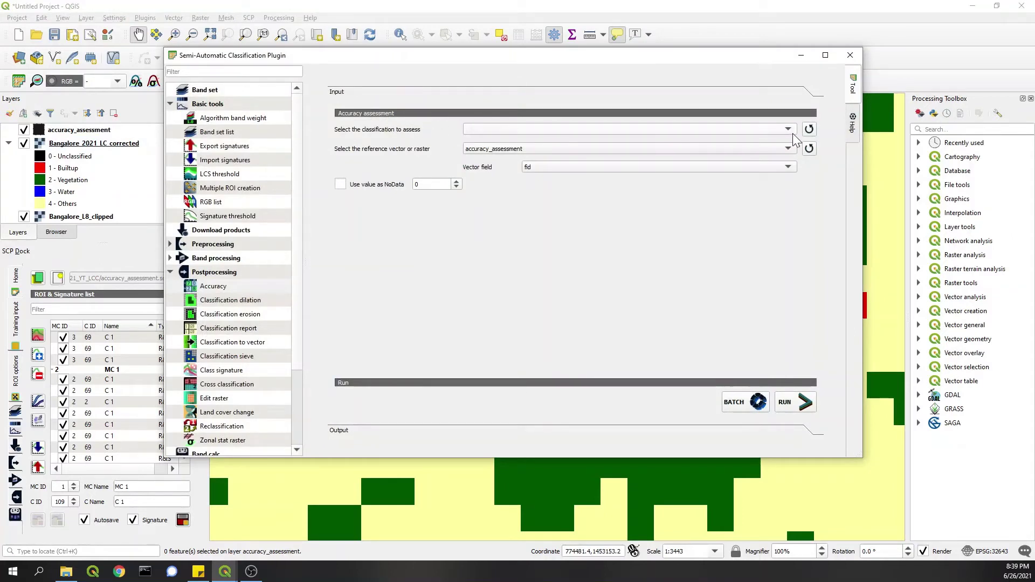
left_click(810, 129)
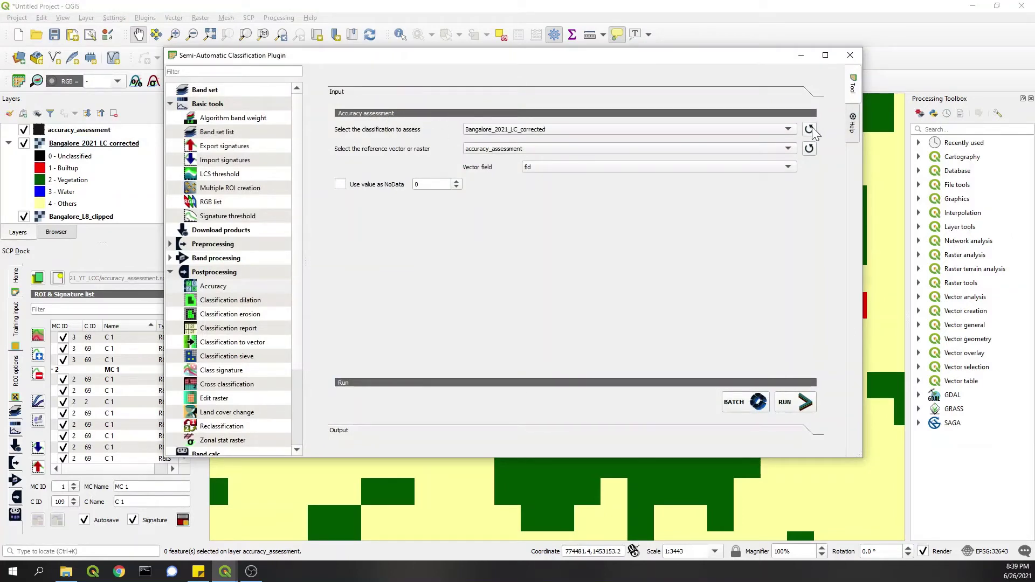
left_click(507, 131)
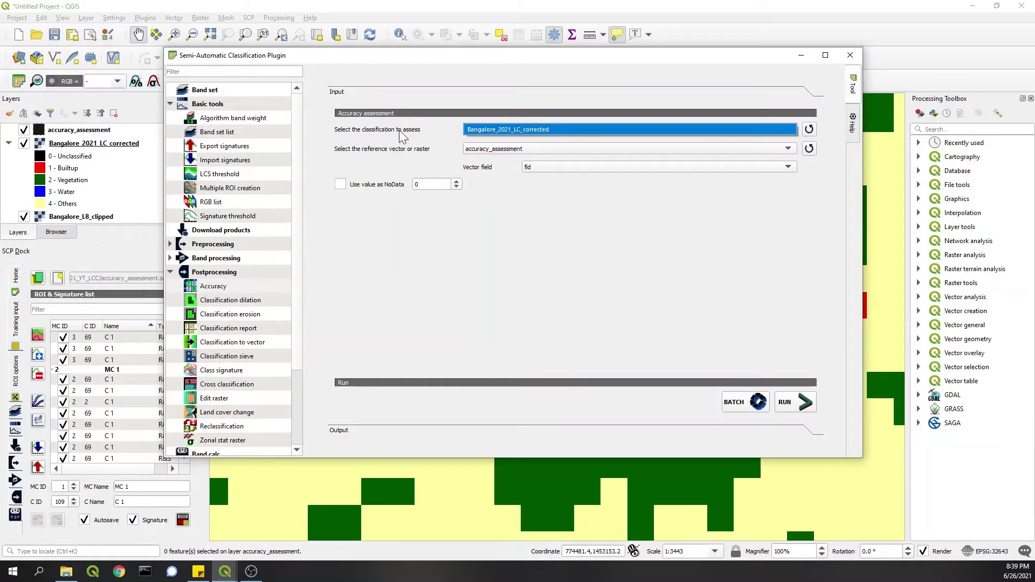
left_click(519, 129)
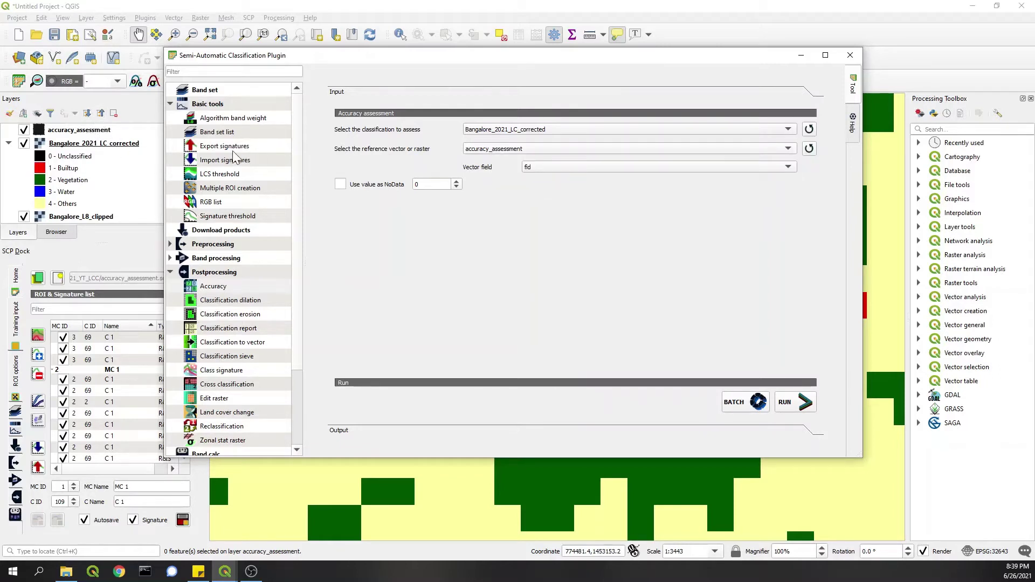
left_click(539, 167)
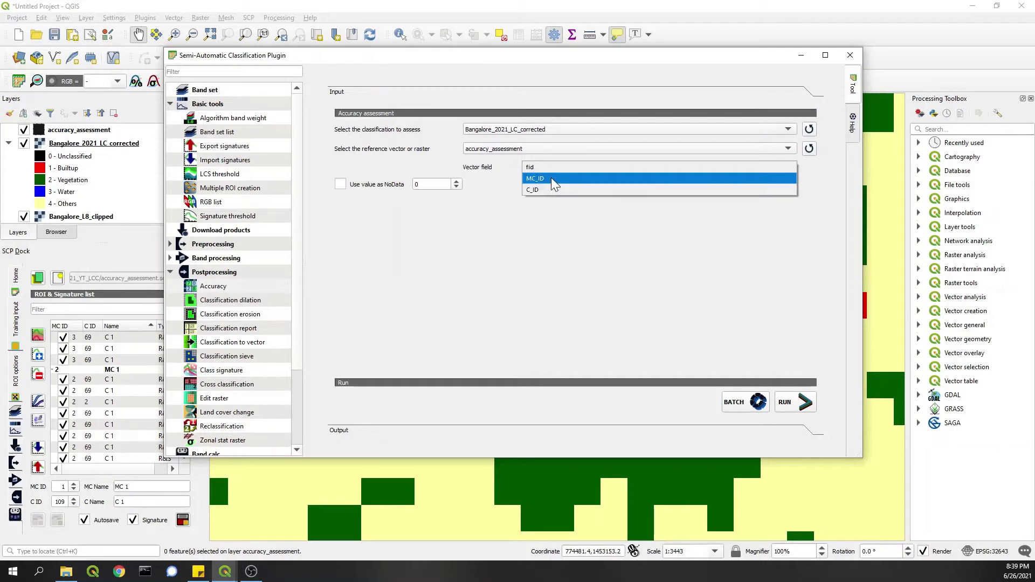
left_click(551, 177)
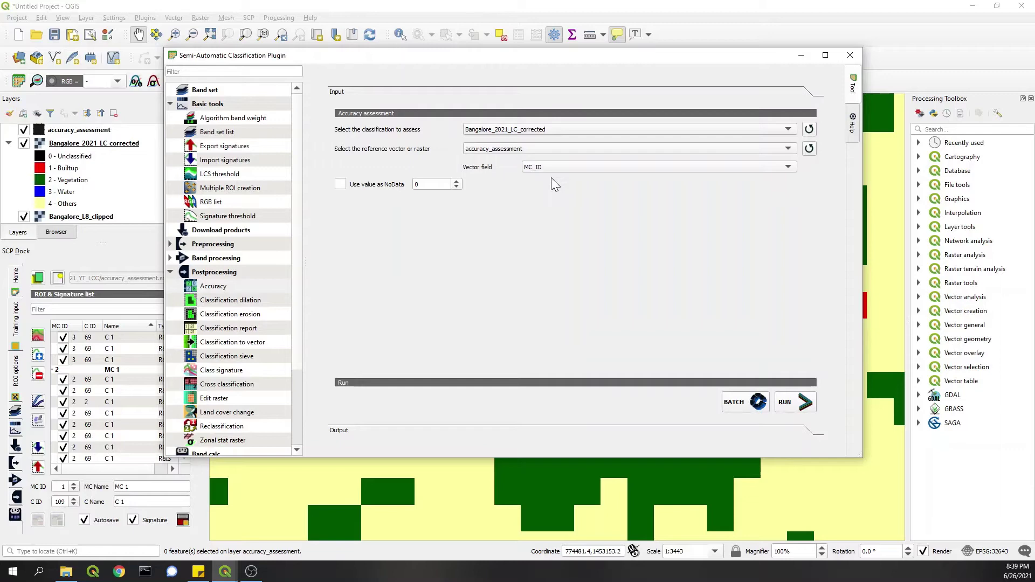
left_click(797, 407)
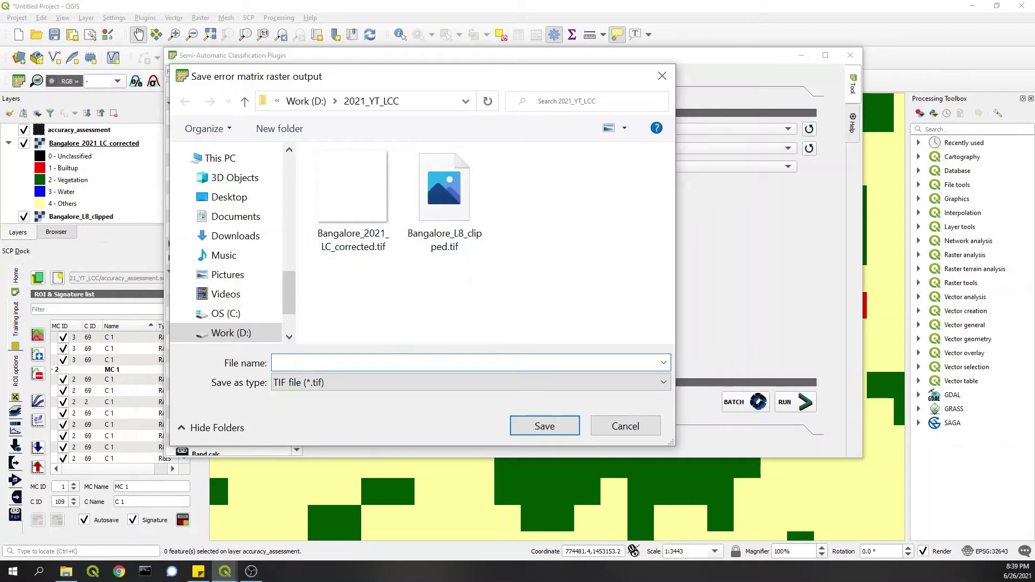
- Save the error matrix as accuracy_raster, yielding 83.3634% overall accuracy and kappa 0.7519
type("accura")
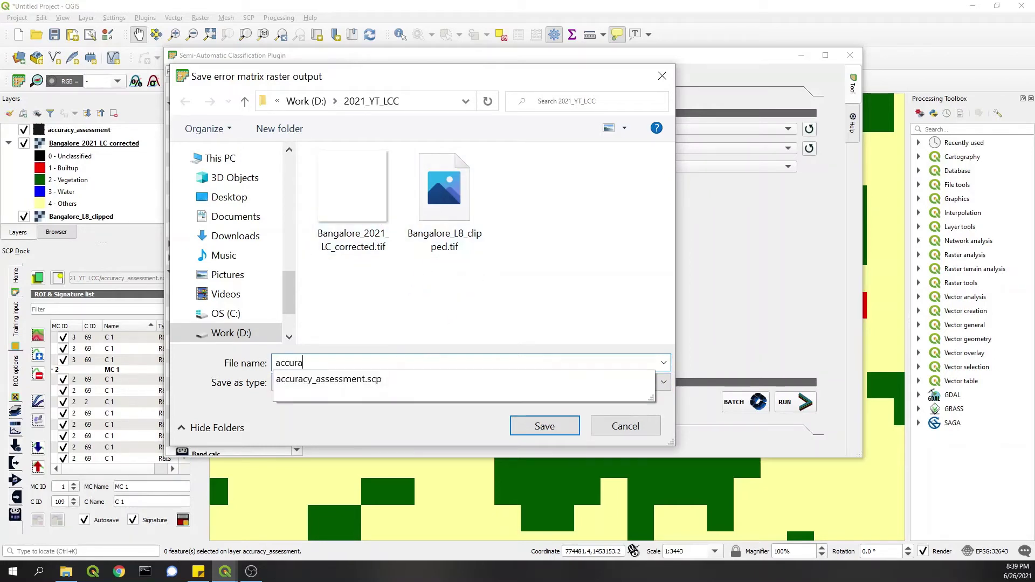
type("cy_raster")
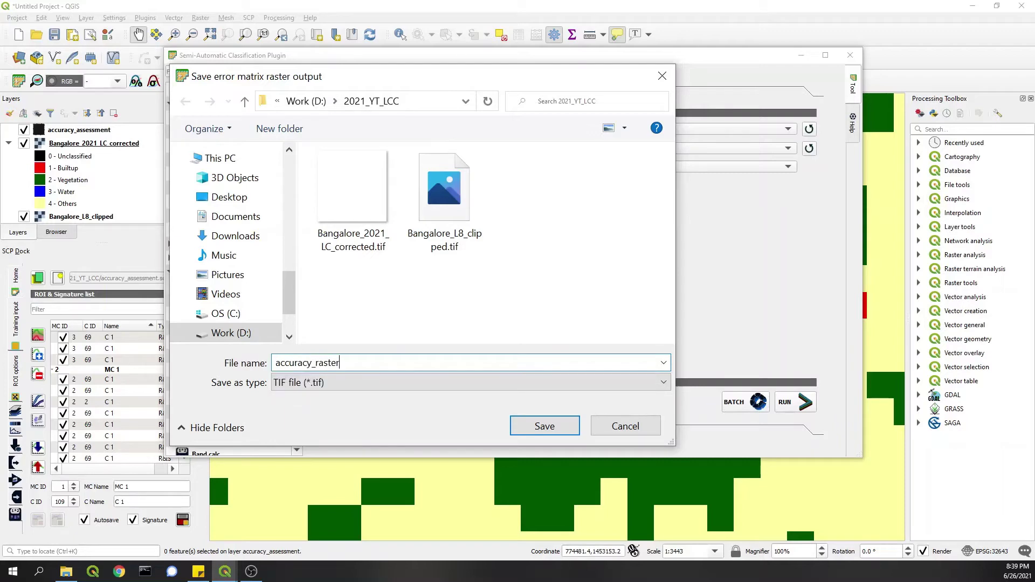
key("Return")
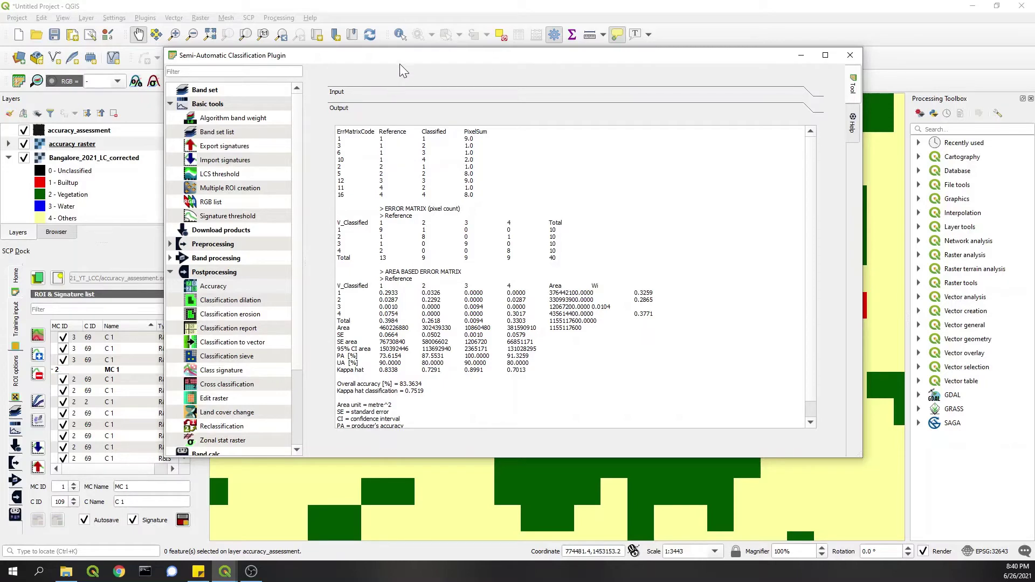
- Hide the Bangalore_2021_LC_corrected classification and the Bangalore_L8_clipped satellite image
left_click_drag(400, 64, 497, 135)
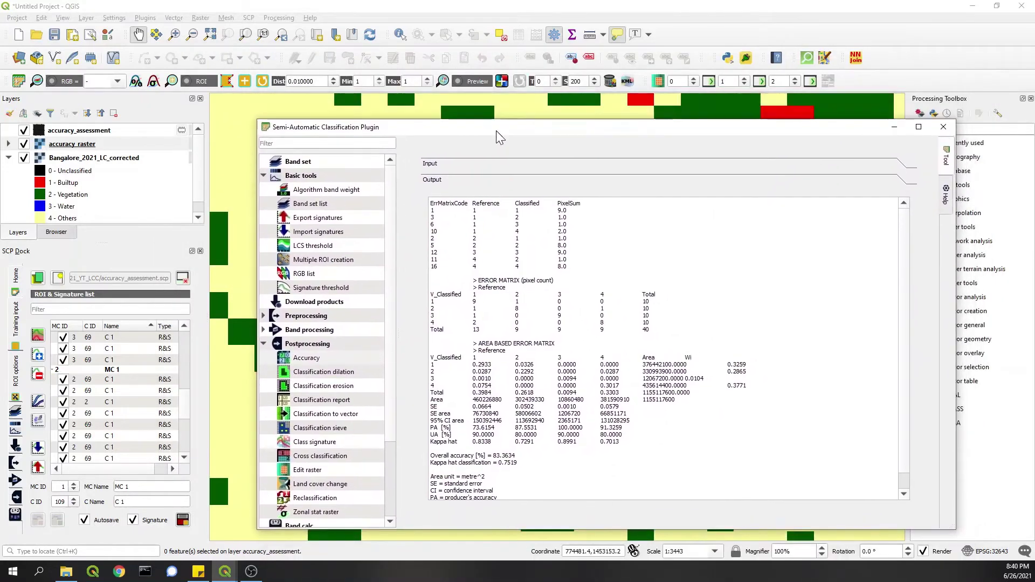
left_click(112, 132)
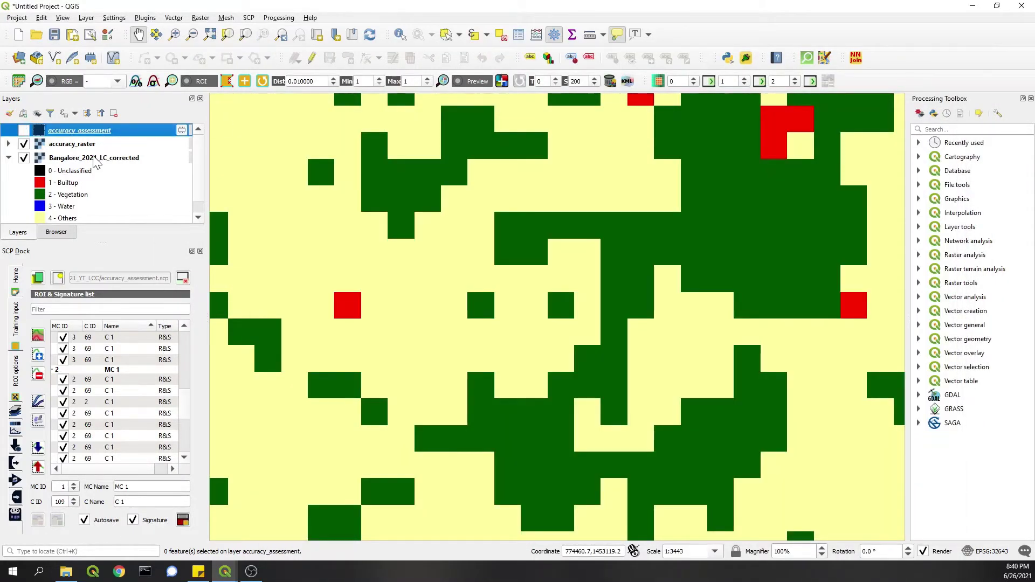
left_click(95, 161)
key("space")
left_click(93, 144)
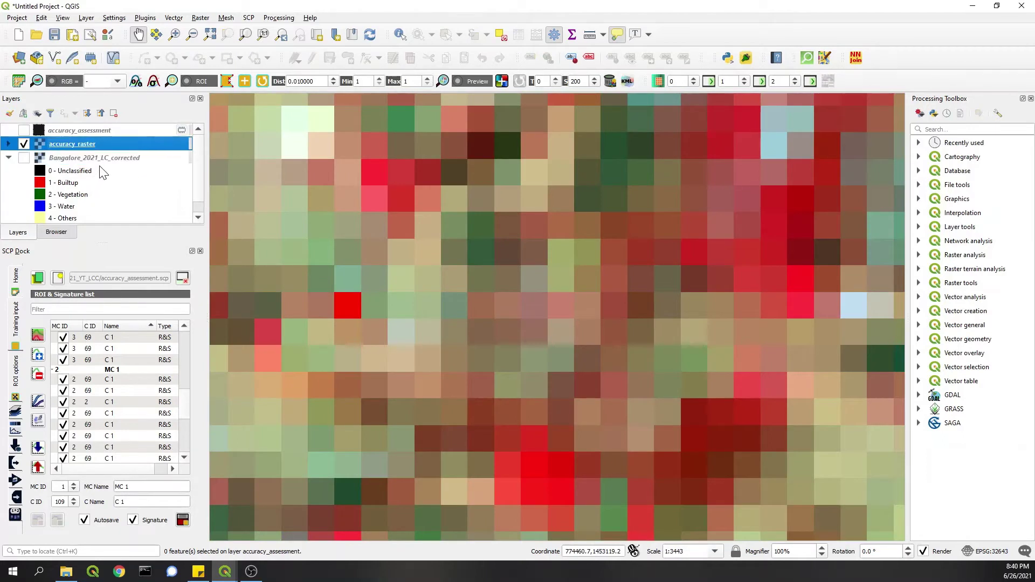
scroll(103, 172, "down", 1)
left_click(79, 218)
key("space")
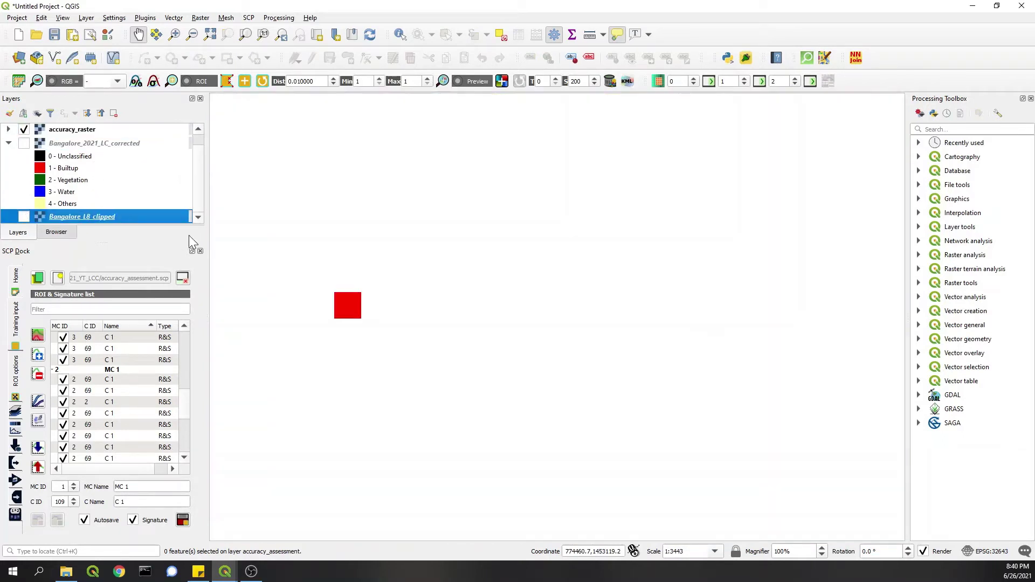
- Expand accuracy_raster's legend and zoom the map to the layer's full extent
left_click(200, 251)
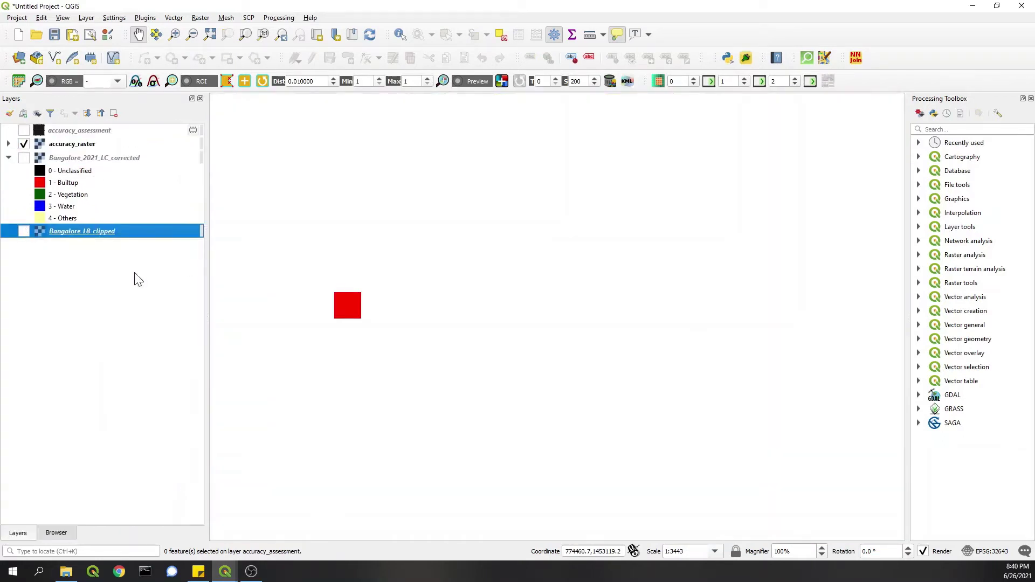
left_click(9, 144)
left_click(67, 148)
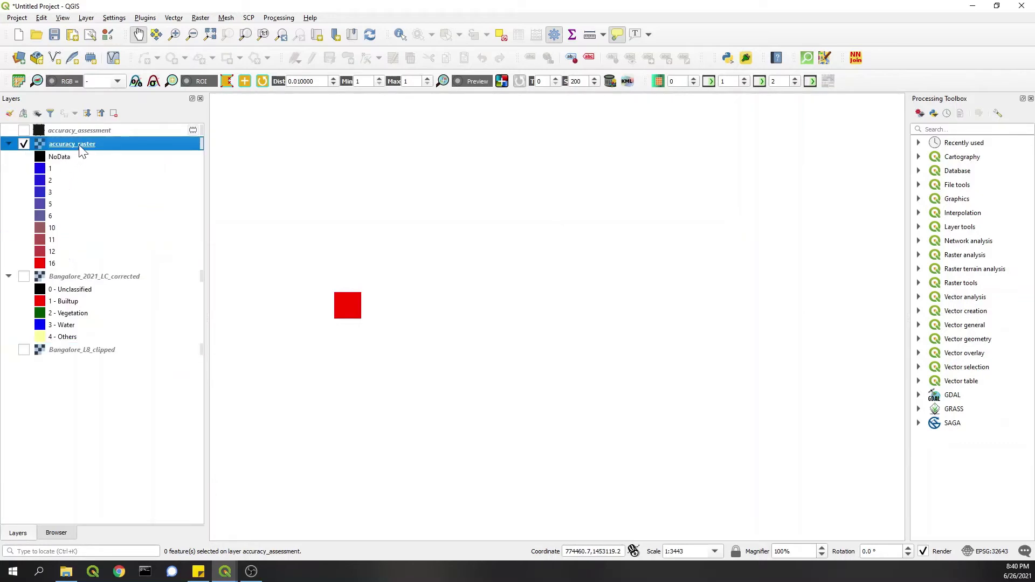
right_click(79, 145)
left_click(100, 153)
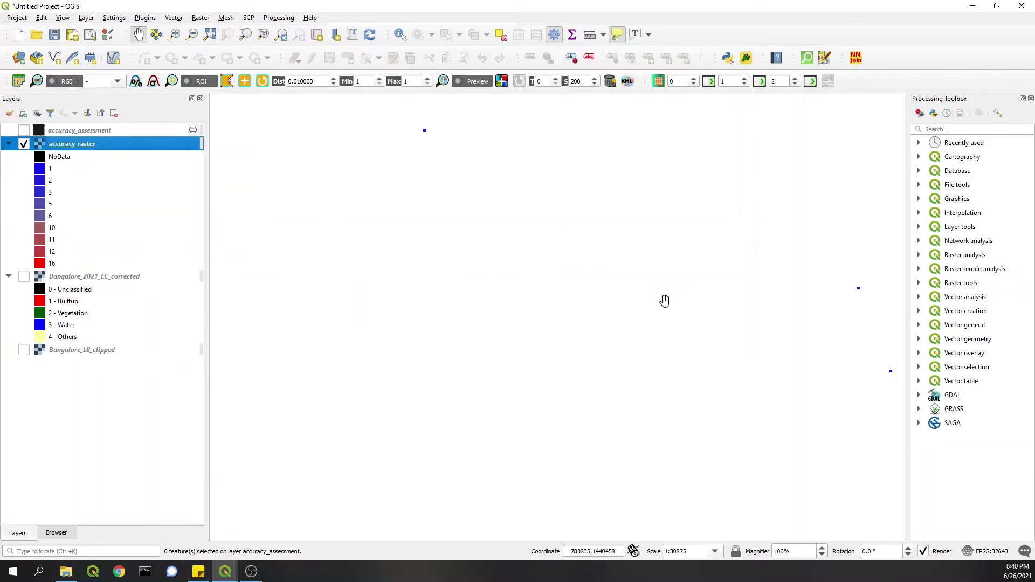
scroll(566, 294, "up", 2)
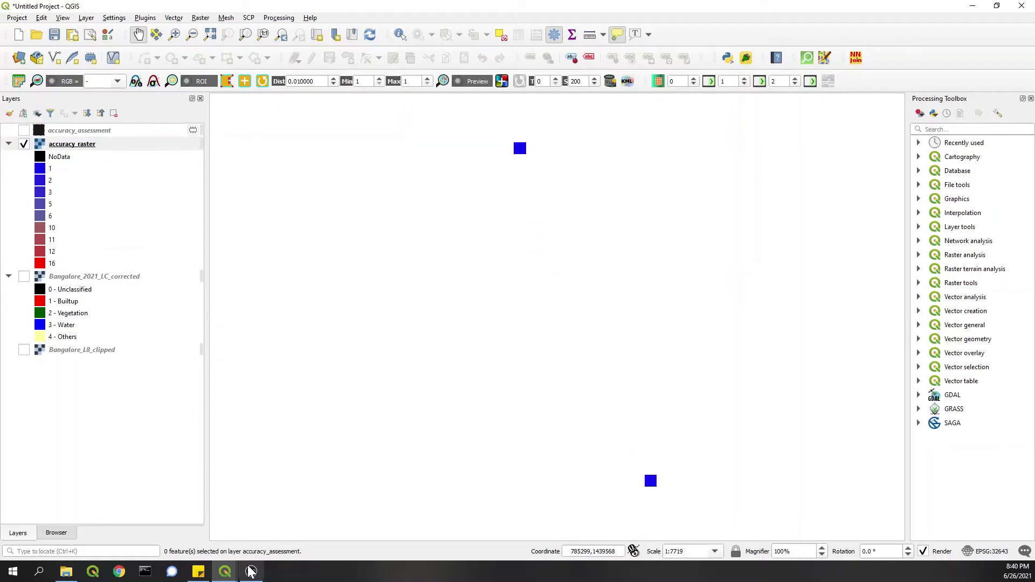
- Review the SCP error matrix, noting 9 and 8 correct pixels for classes 3 and 4
mouse_move(233, 574)
left_click(282, 526)
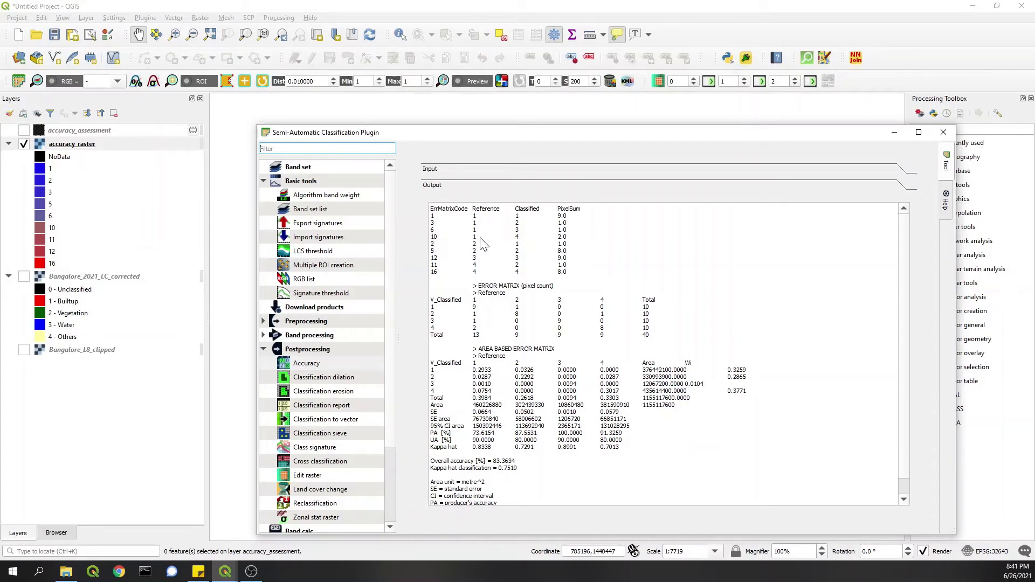
double_click(517, 237)
left_click_drag(432, 300, 661, 338)
left_click(662, 340)
left_click_drag(475, 301, 607, 305)
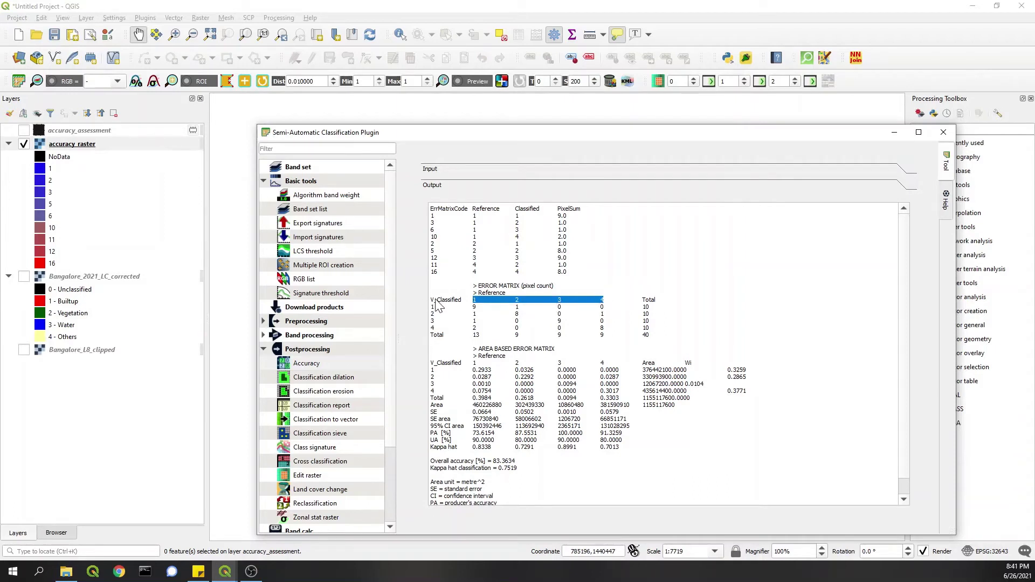
left_click_drag(438, 306, 443, 343)
left_click(444, 343)
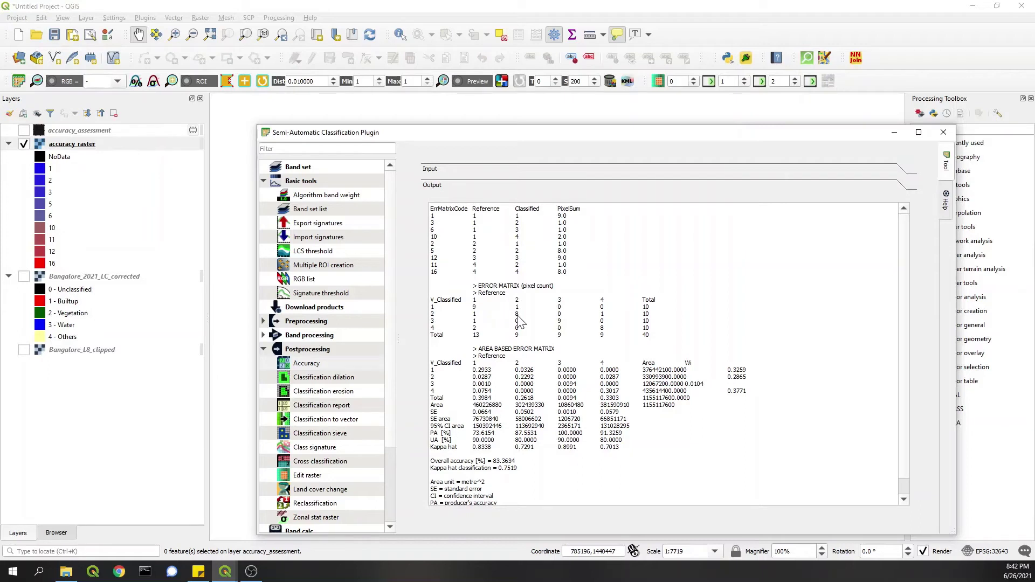
double_click(559, 321)
double_click(601, 328)
left_click(602, 331)
- Check the producer's accuracy 73.6154 and the overall accuracy 83.3634 in the report
scroll(647, 339, "down", 1)
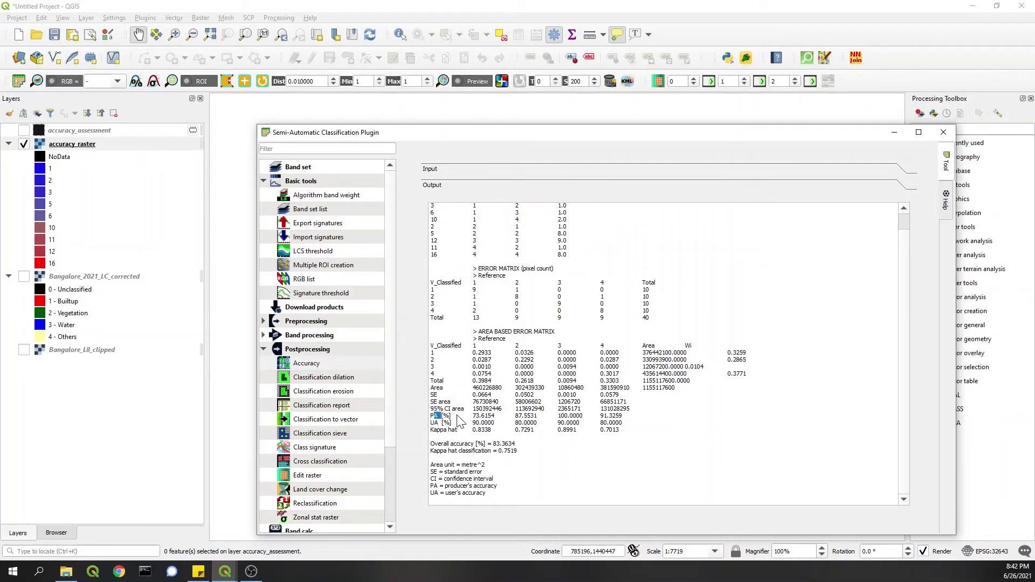
left_click_drag(472, 416, 515, 416)
left_click(484, 351)
left_click_drag(435, 444, 518, 448)
left_click(521, 450)
left_click_drag(521, 452, 492, 447)
left_click(536, 453)
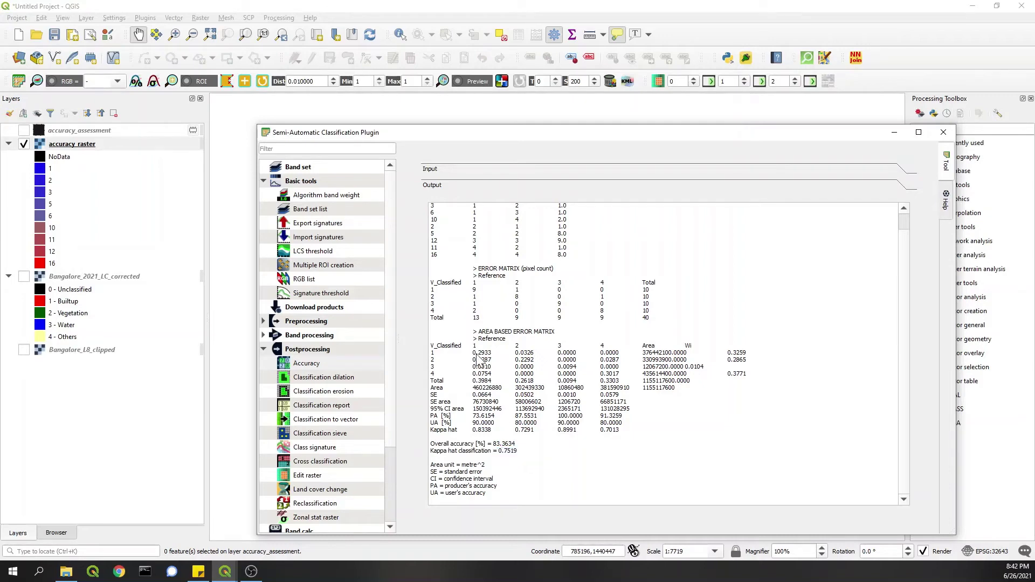
- Close the SCP window and open accuracy_raster.csv from 2021_YT_LCC in Excel
left_click(943, 132)
left_click(66, 572)
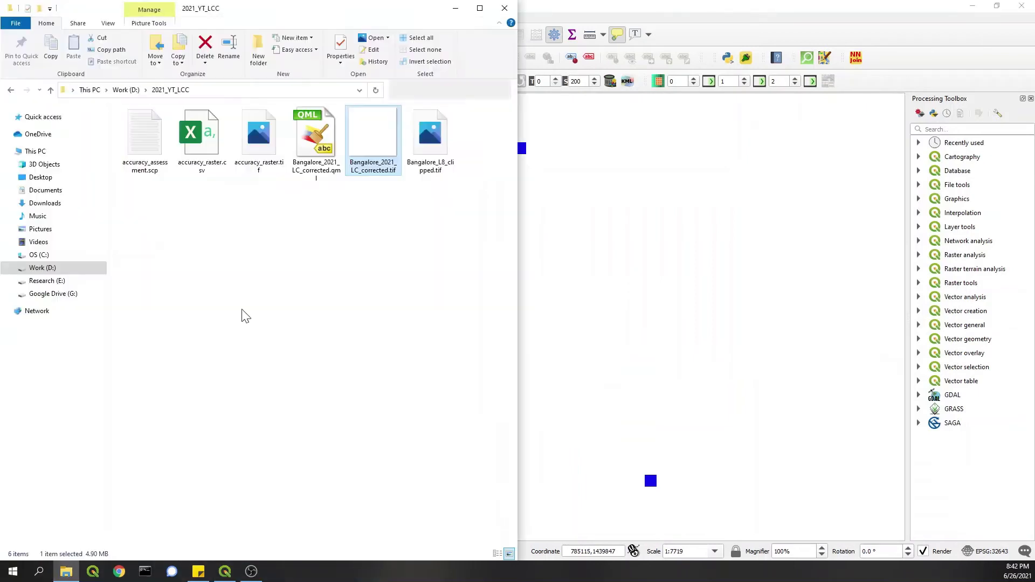
left_click(204, 134)
double_click(204, 134)
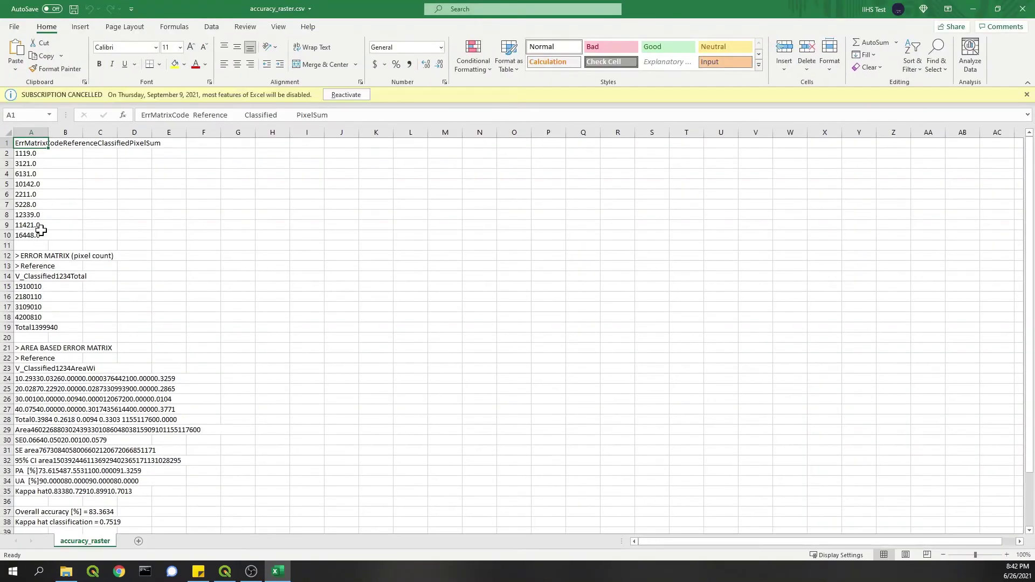
- Split column A at tabs with Text to Columns so the report fills separate columns
left_click(35, 132)
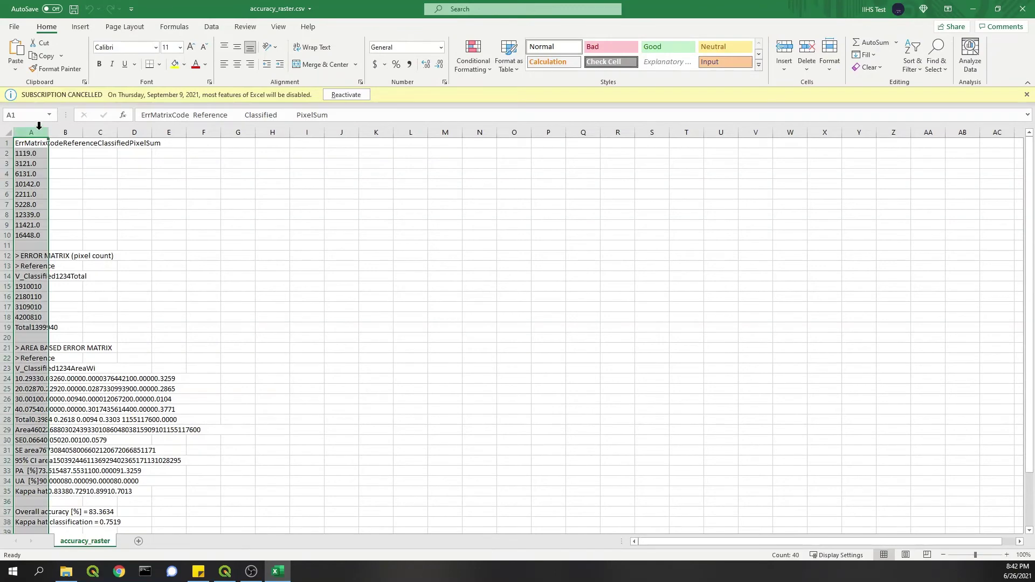
left_click(212, 27)
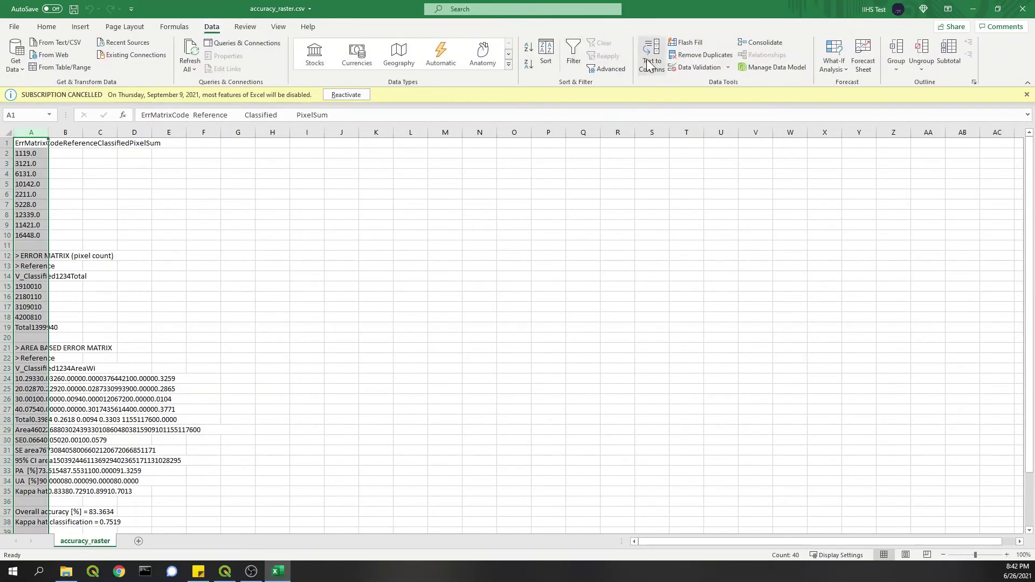
left_click(649, 65)
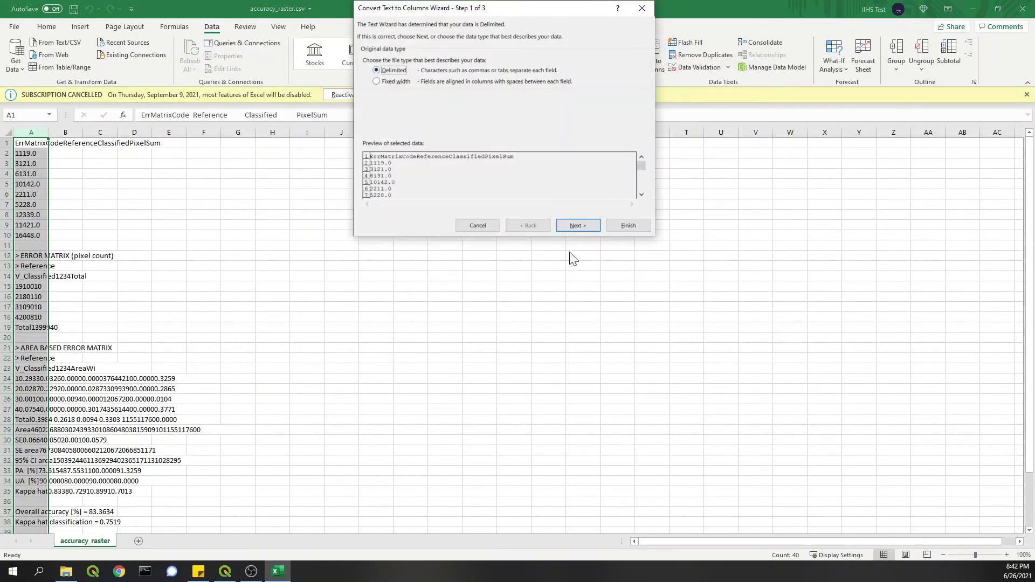
left_click(577, 226)
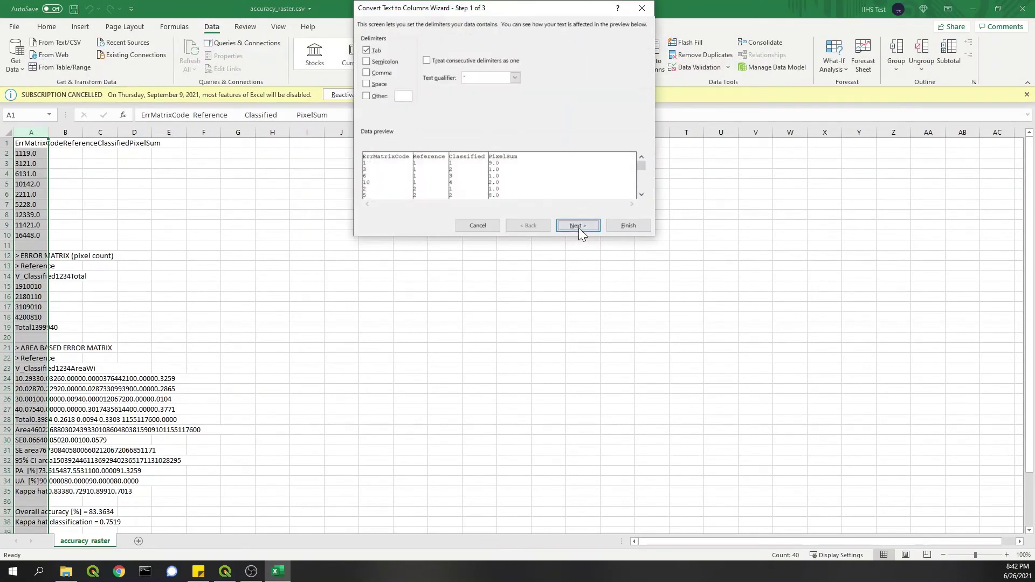
left_click(367, 50)
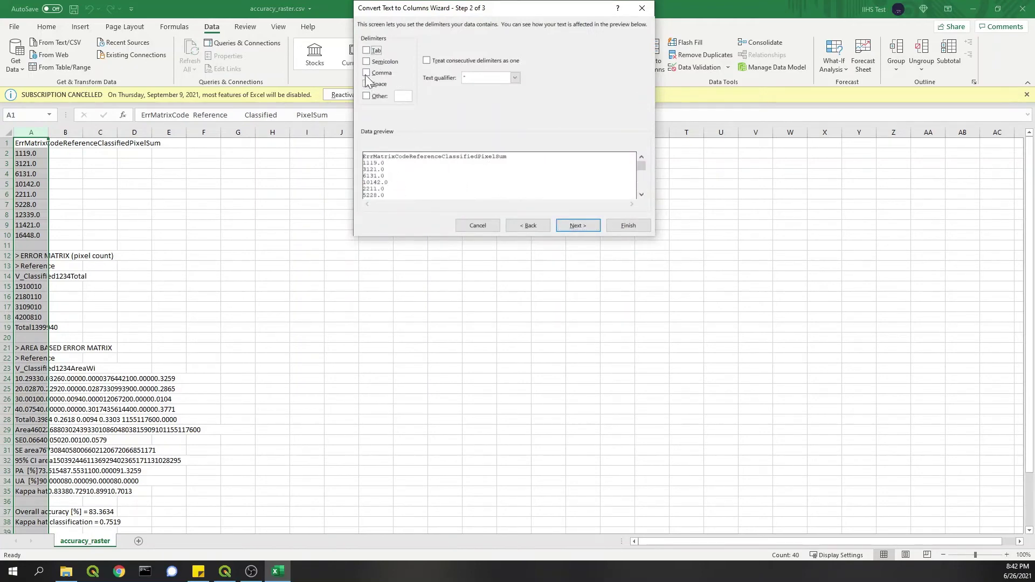
left_click(366, 50)
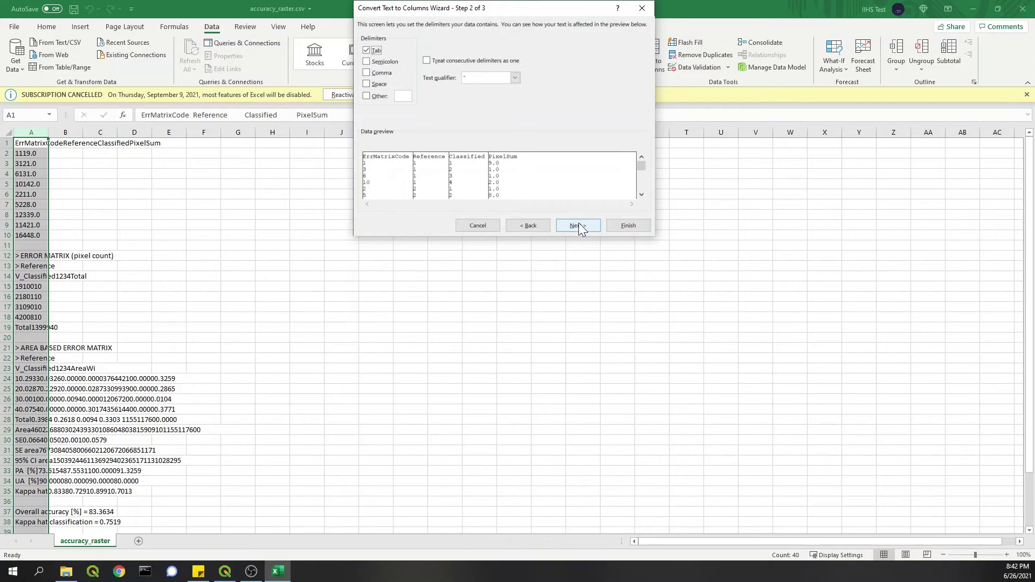
left_click(620, 225)
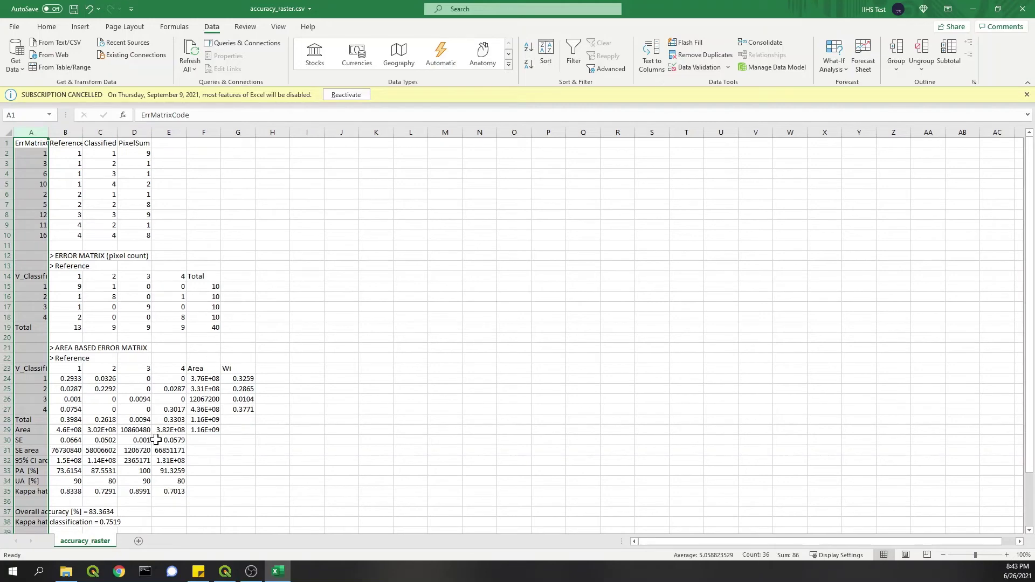
- Check the class 1–4 diagonal values and the grand total of 40, then return to QGIS
scroll(156, 440, "down", 2)
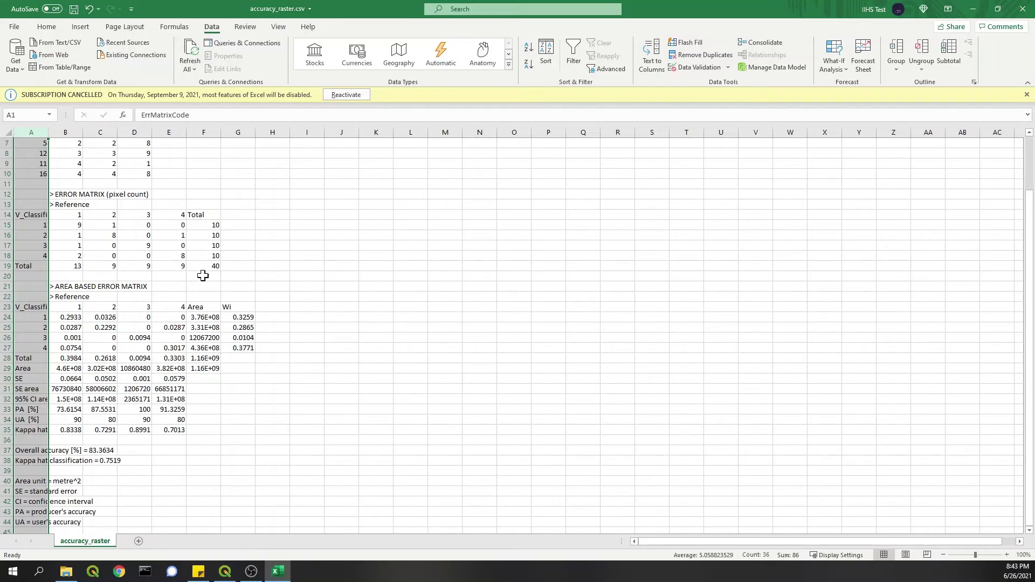
left_click(76, 224)
left_click(108, 236)
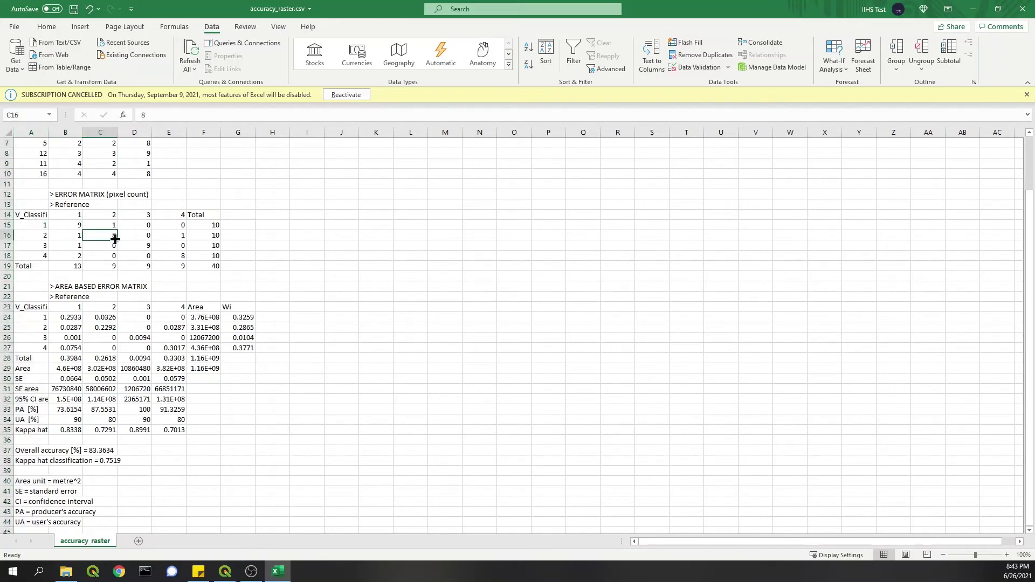
left_click(140, 247)
left_click(171, 256)
left_click(212, 264)
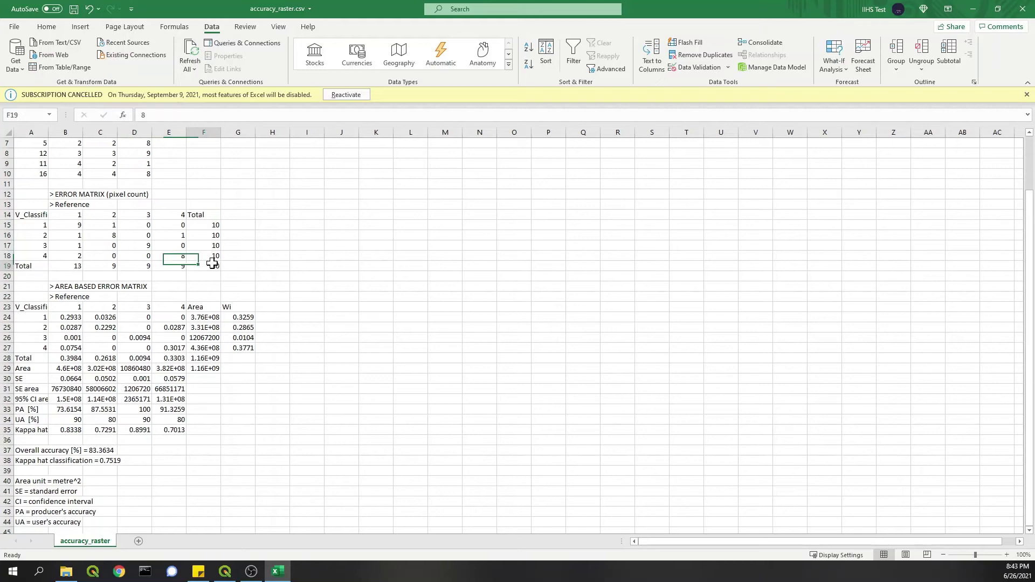
left_click(225, 571)
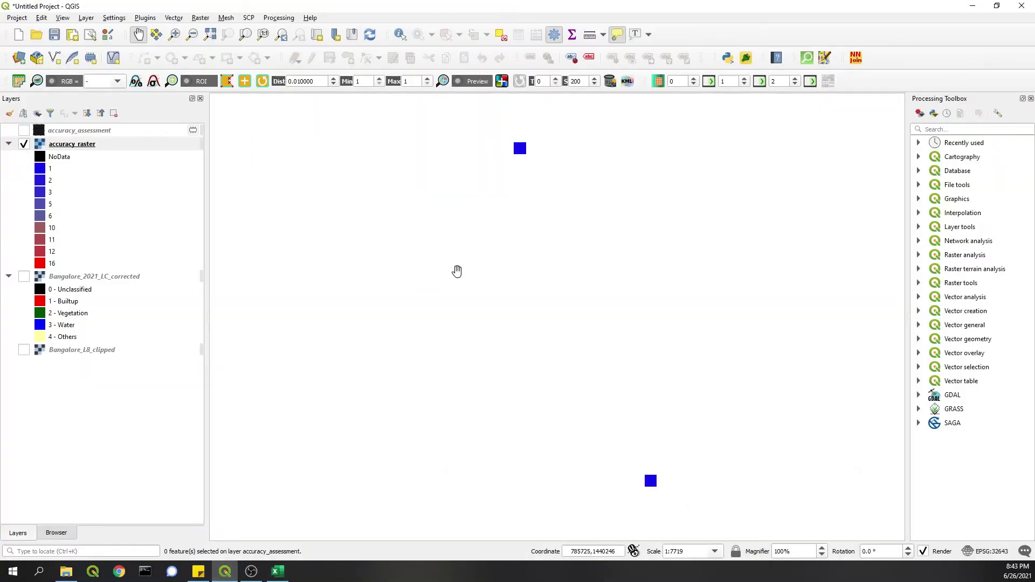
- Turn on Bangalore_2021_LC_corrected and zoom the map to the whole classification
left_click(79, 278)
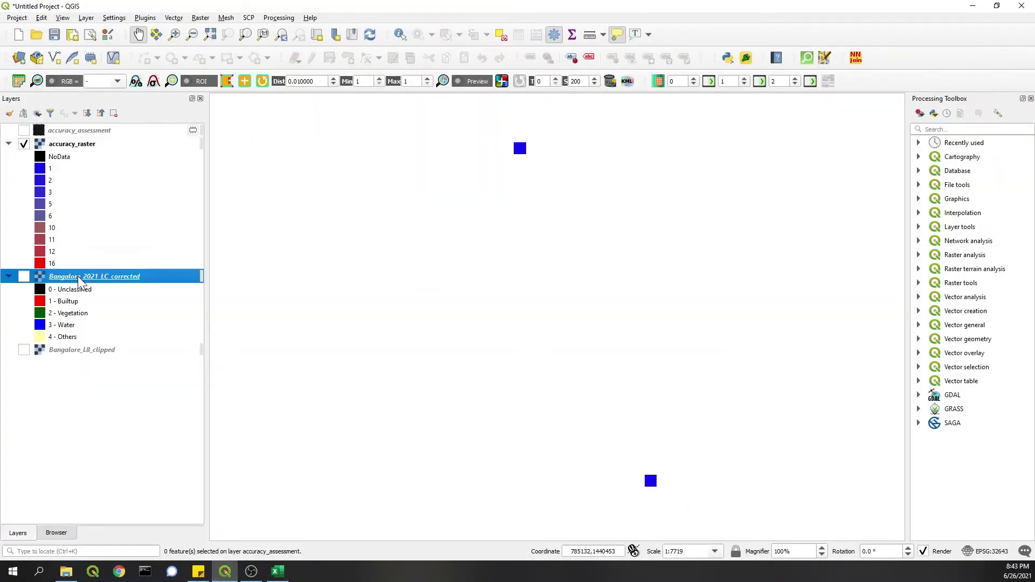
key("space")
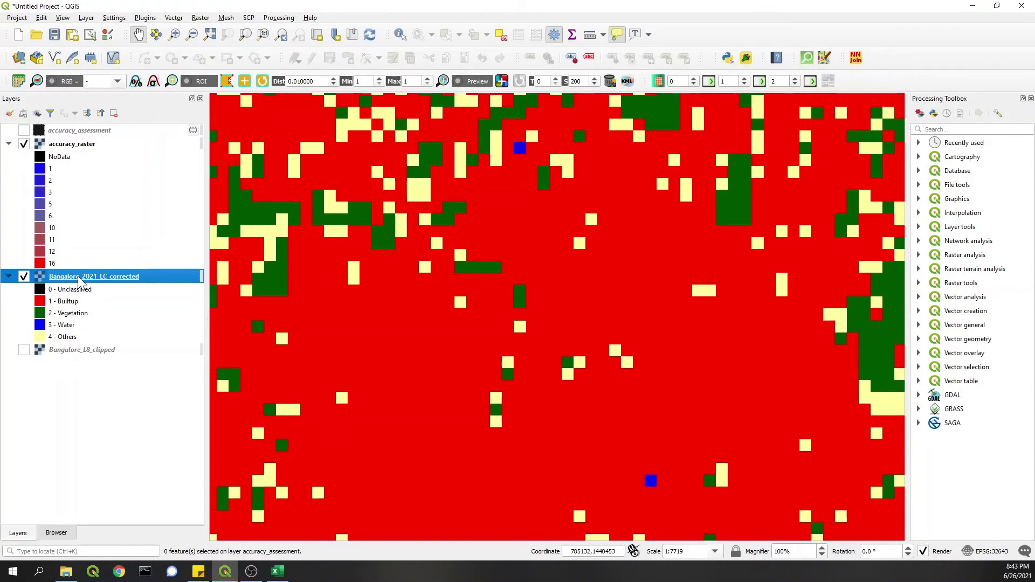
right_click(78, 276)
left_click(111, 276)
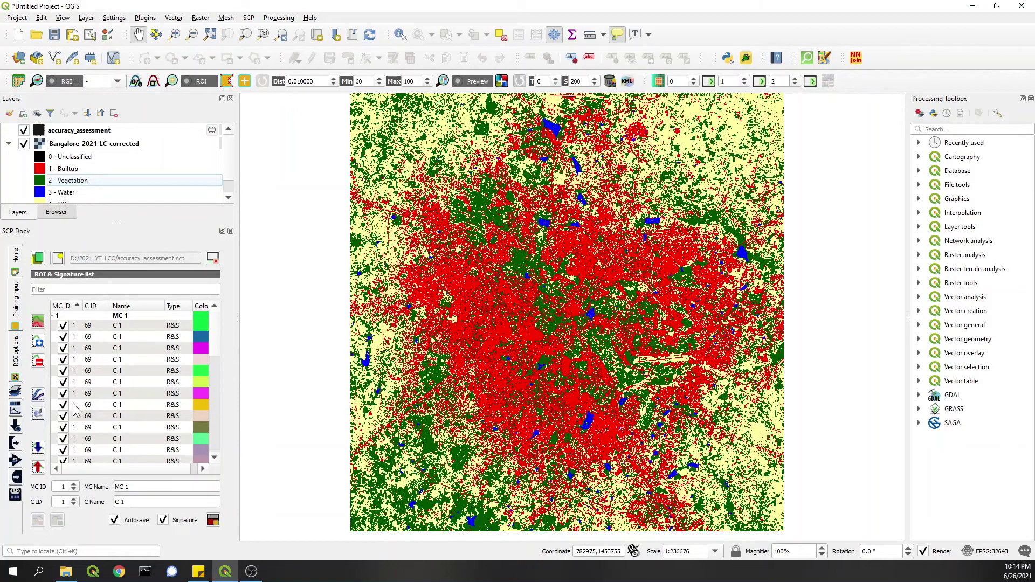
- In accuracy_assessment's attribute table, update the fid field with rand(1, 100) via the Field Calculator
right_click(90, 135)
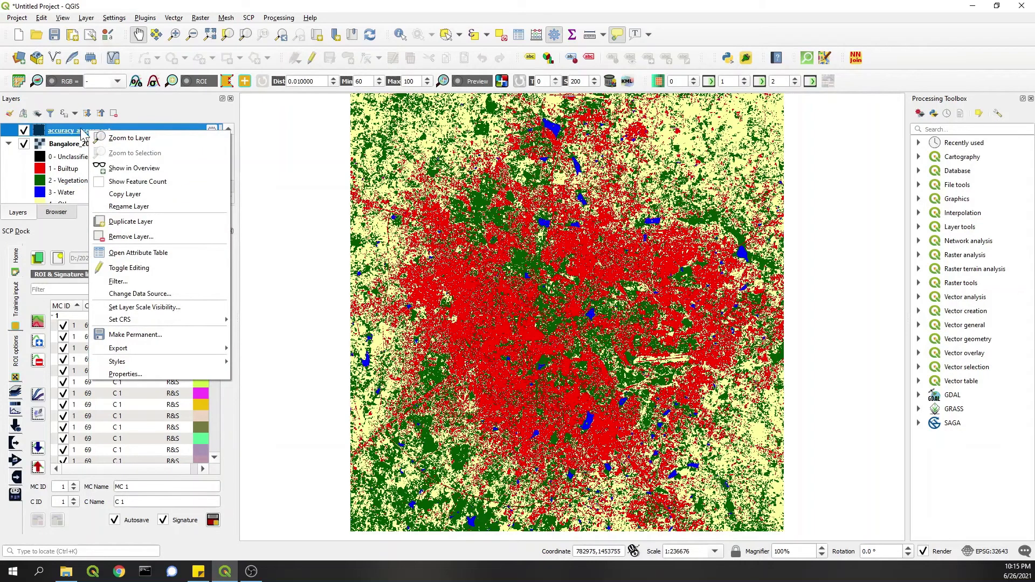
left_click(131, 254)
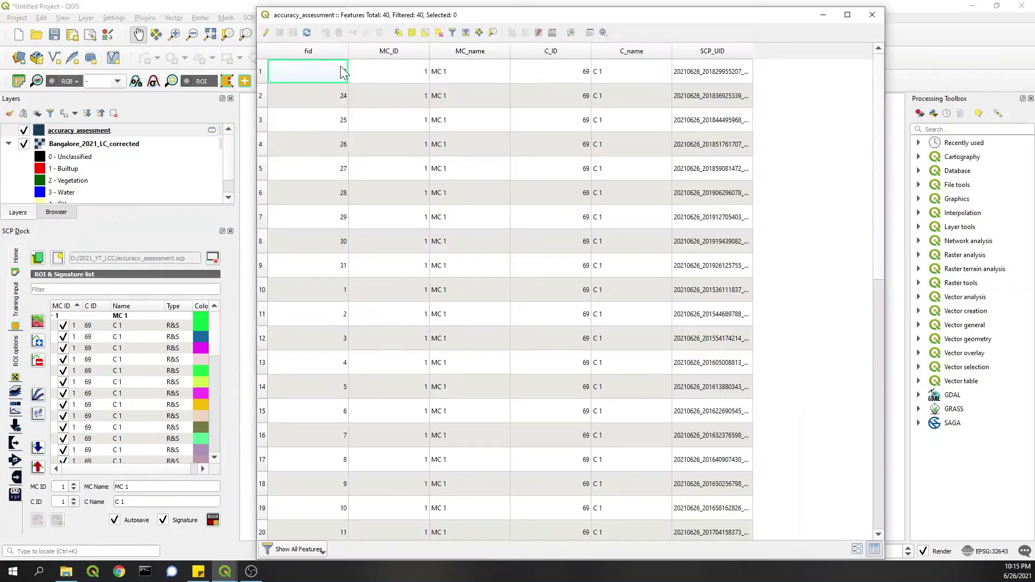
left_click(266, 33)
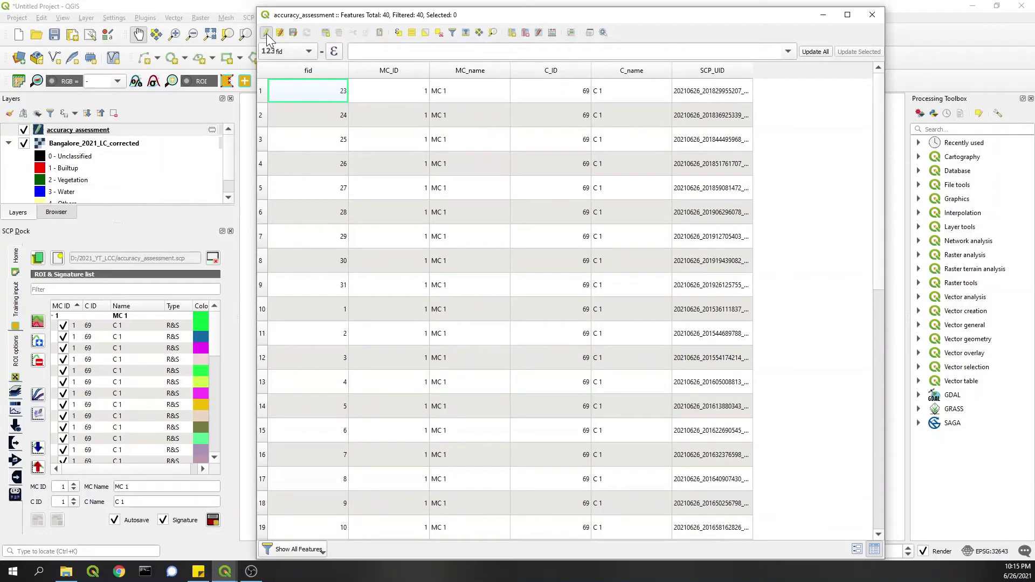
left_click(553, 32)
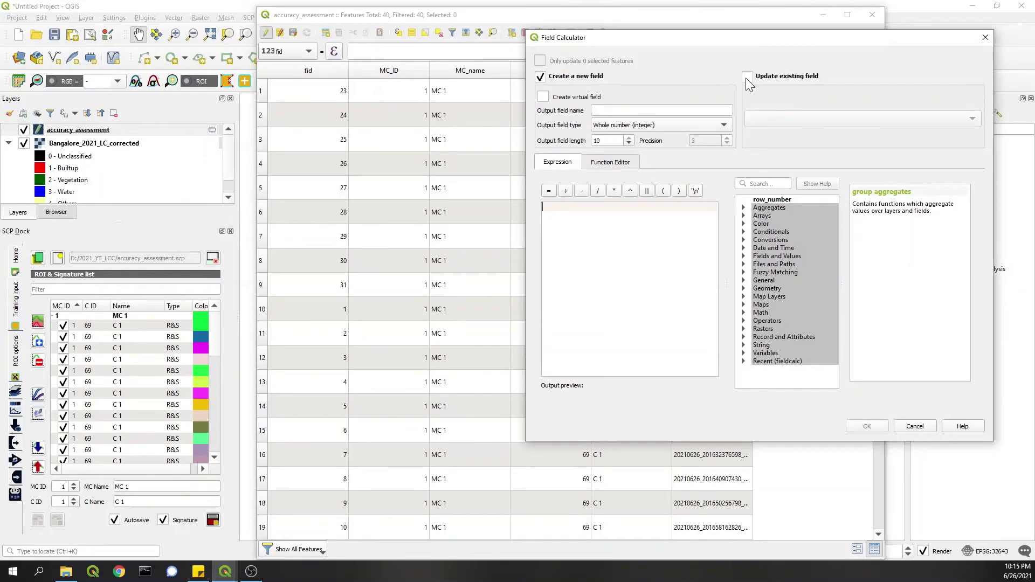
left_click(747, 78)
left_click(751, 119)
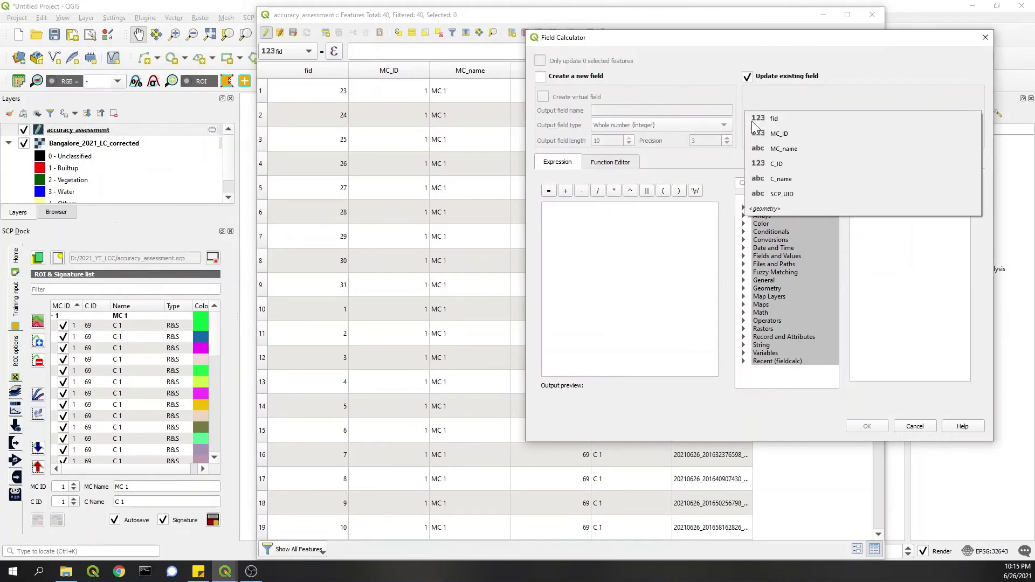
left_click(781, 118)
left_click(673, 231)
type("rand(")
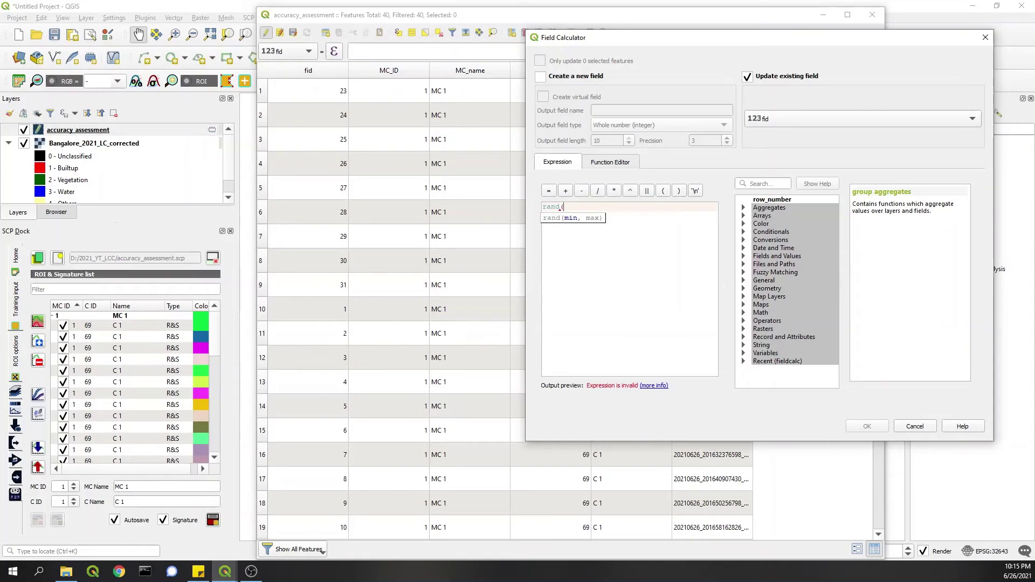
type("1, 100)")
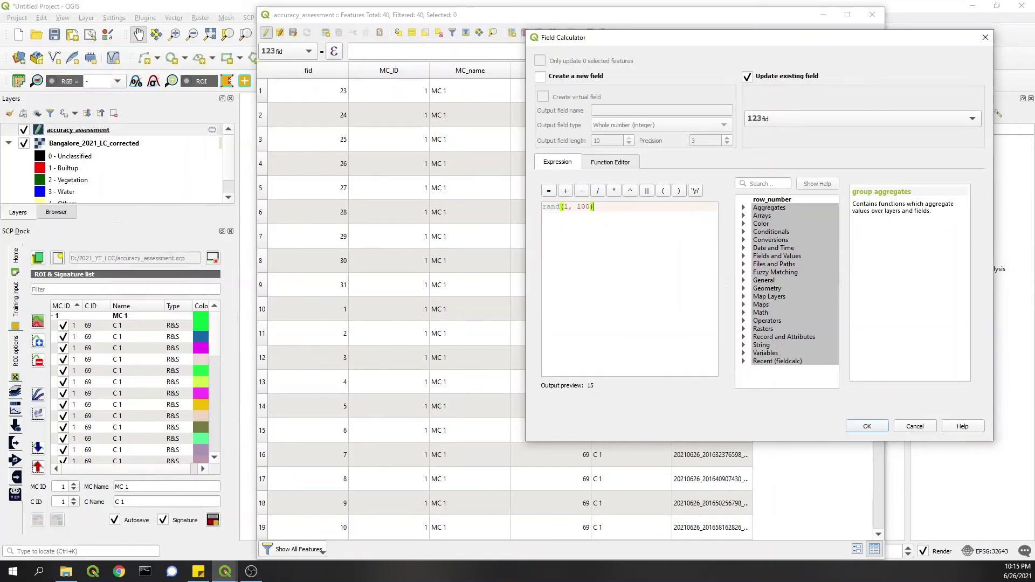
left_click(862, 427)
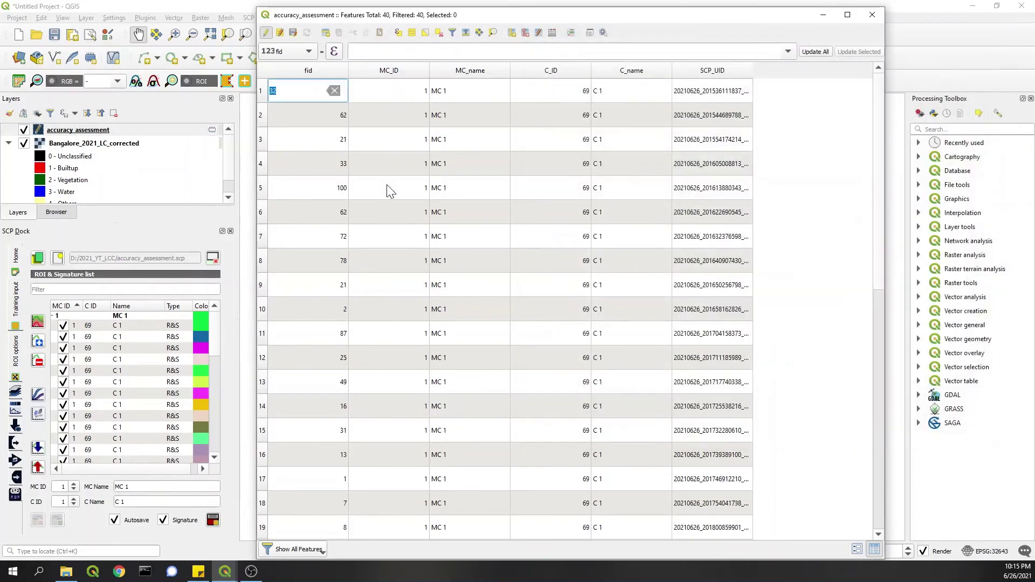
- Stop editing and save the changes to accuracy_assessment
left_click(267, 34)
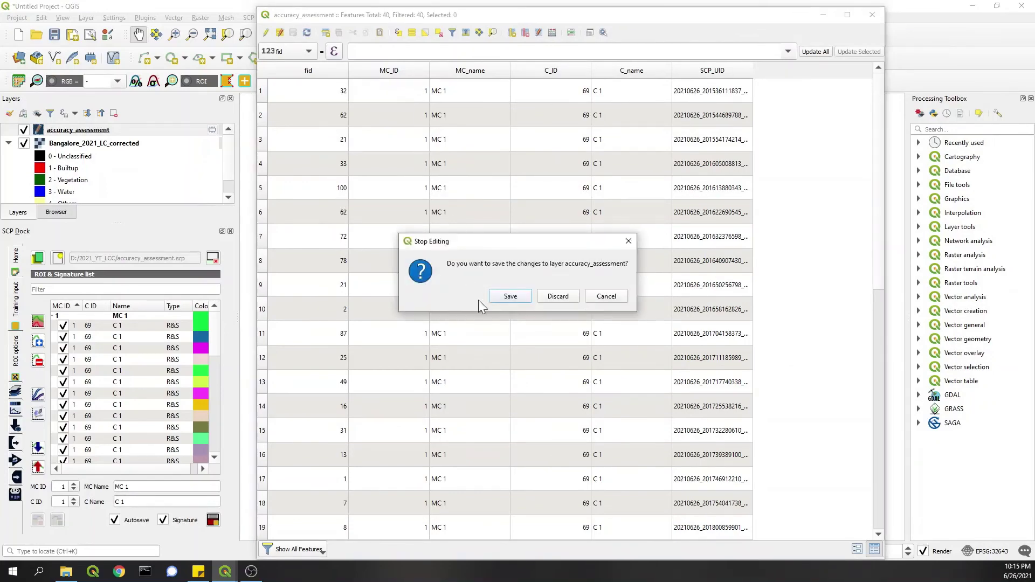
left_click(504, 296)
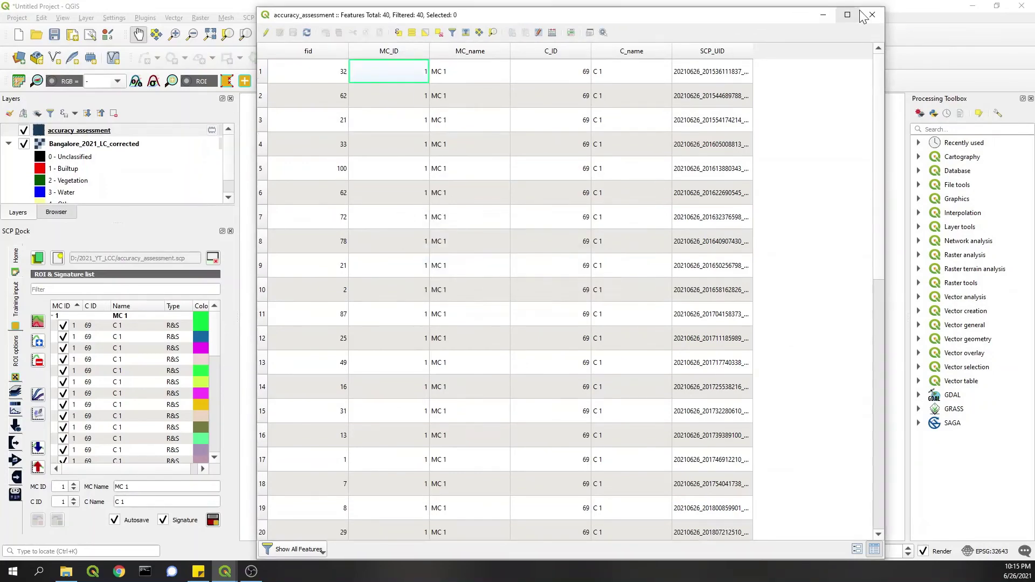
left_click(79, 130)
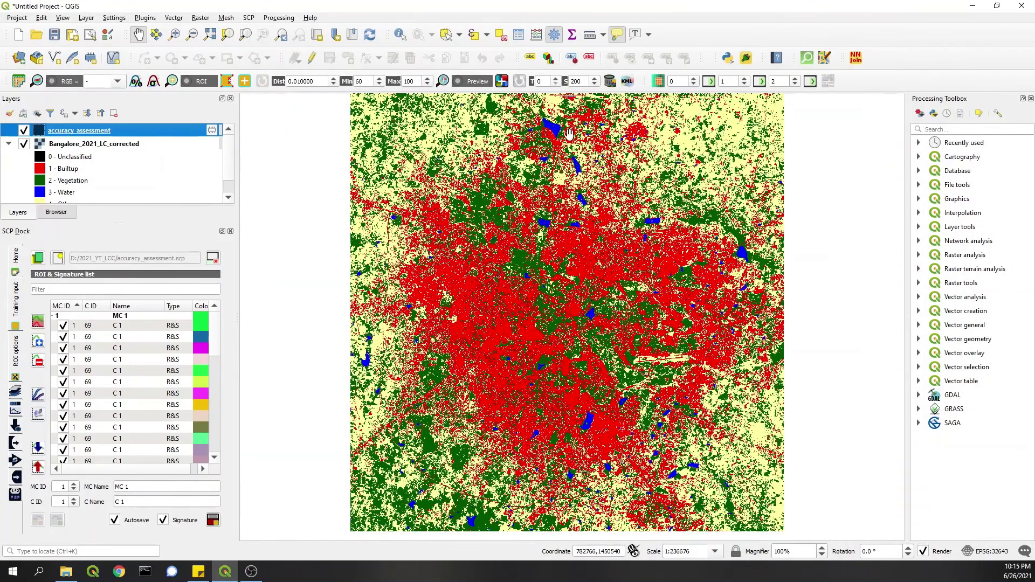
- Start Save Features As for accuracy_assessment and look up the 2021_YT_LCC folder path
right_click(67, 131)
mouse_move(142, 350)
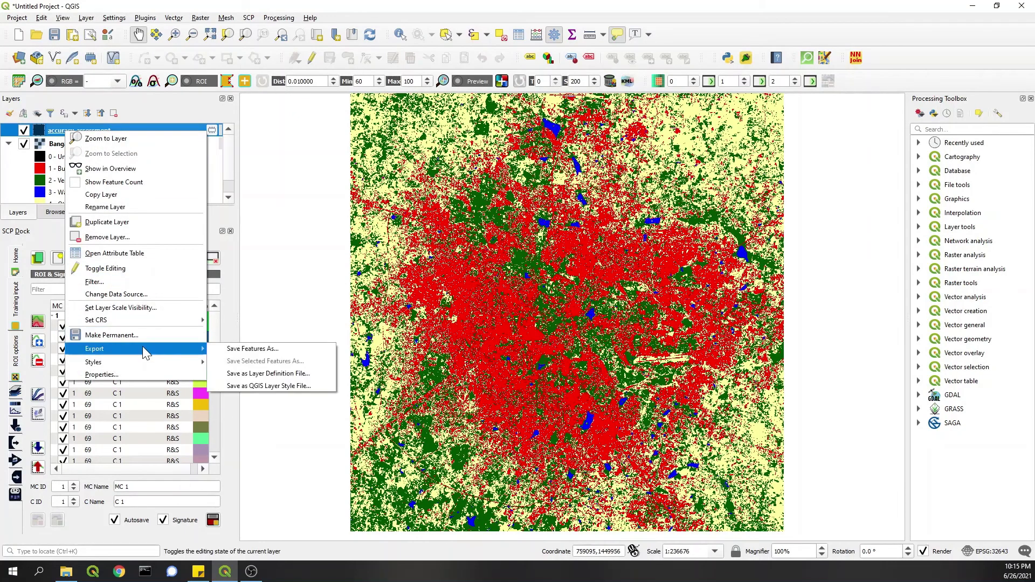
left_click(252, 348)
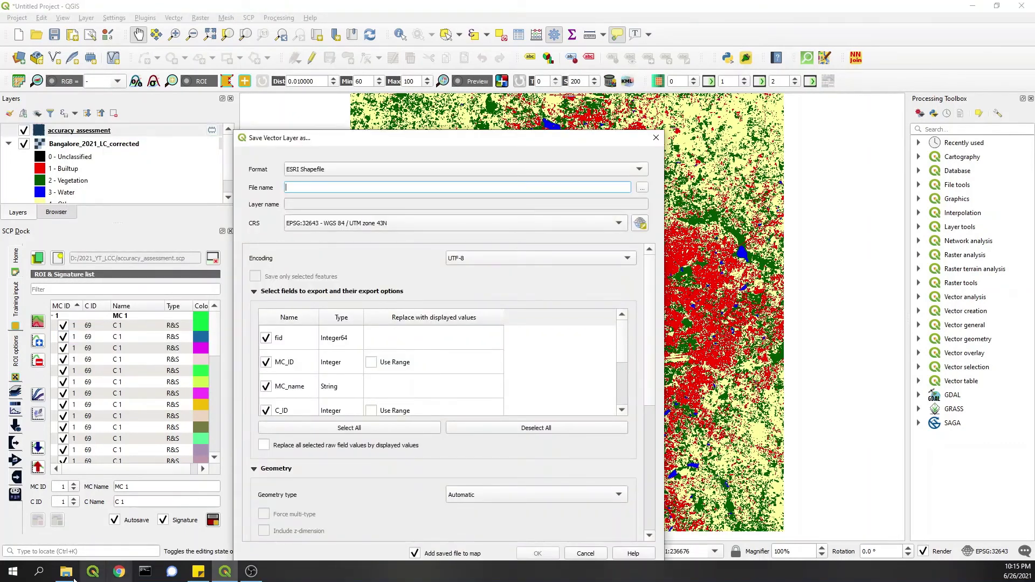
left_click(66, 571)
left_click(243, 90)
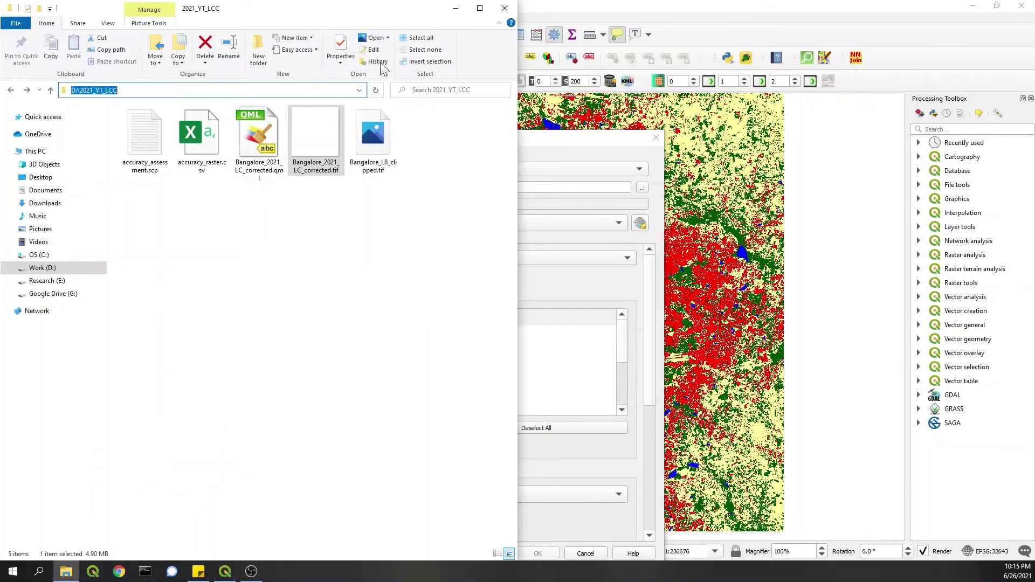
left_click(456, 8)
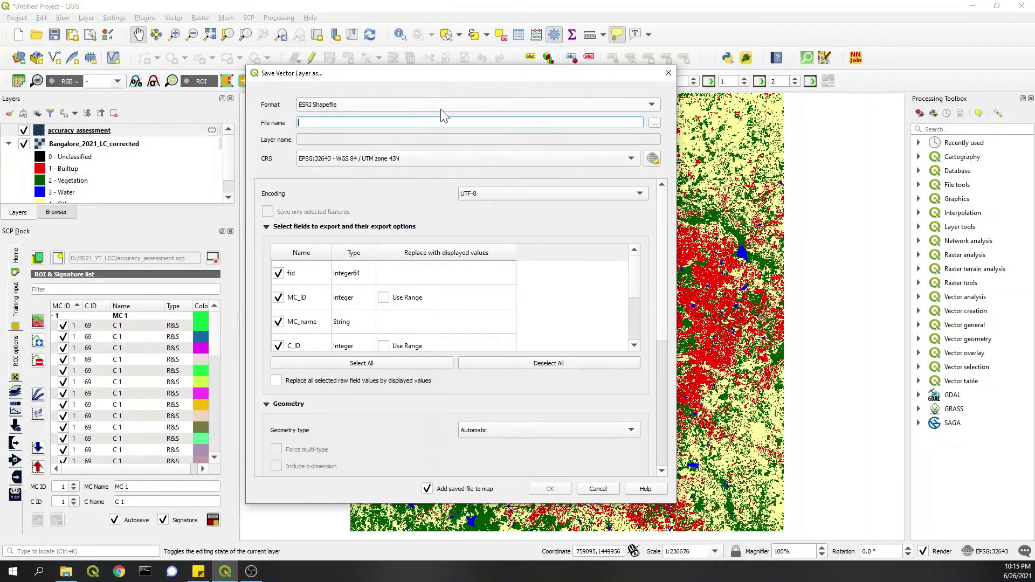
- Name the output accuracy_assessment.shp and export it as an ESRI Shapefile
left_click(655, 124)
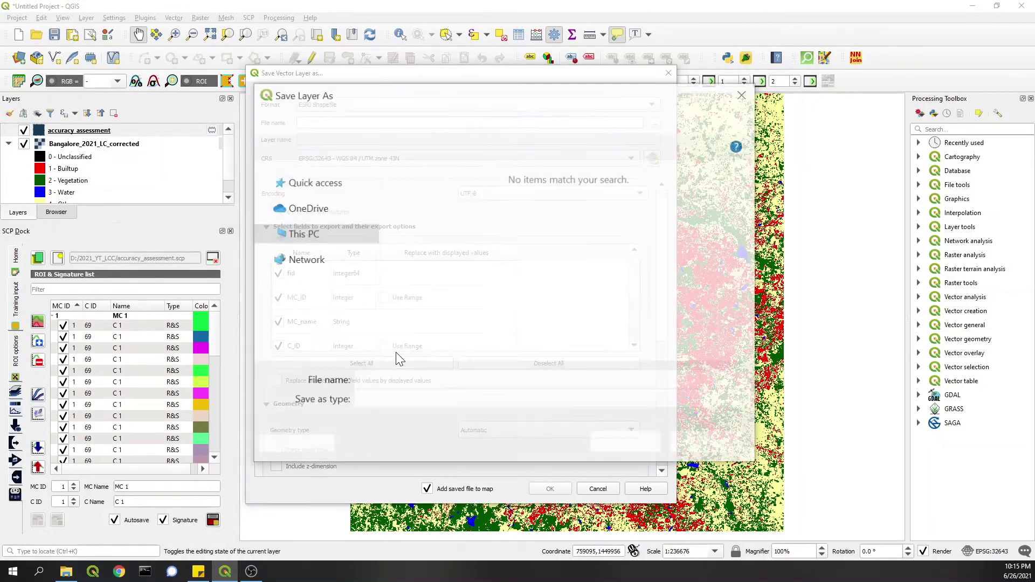
type("a")
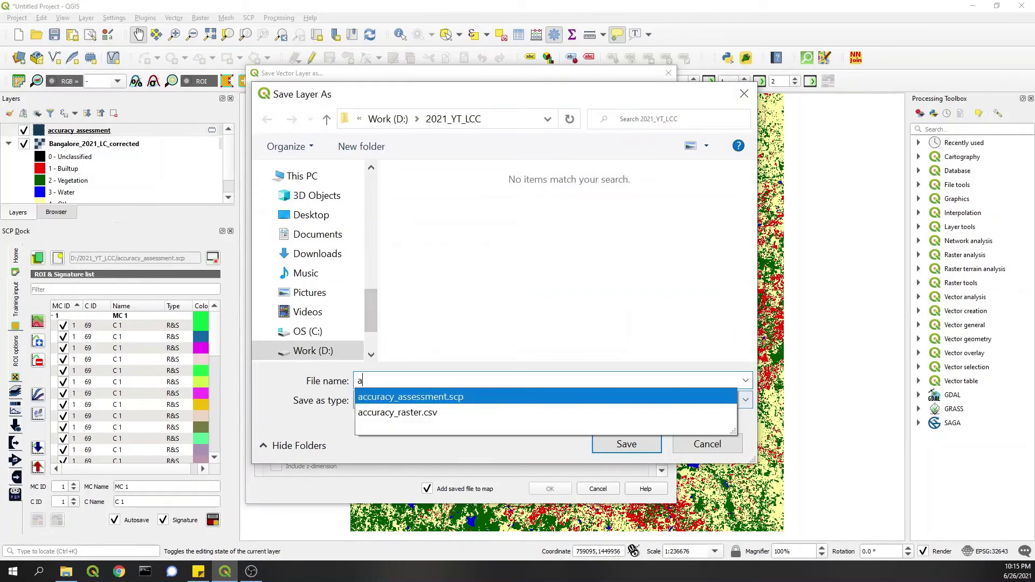
left_click(438, 400)
key("BackSpace")
key("BackSpace")
type("shp")
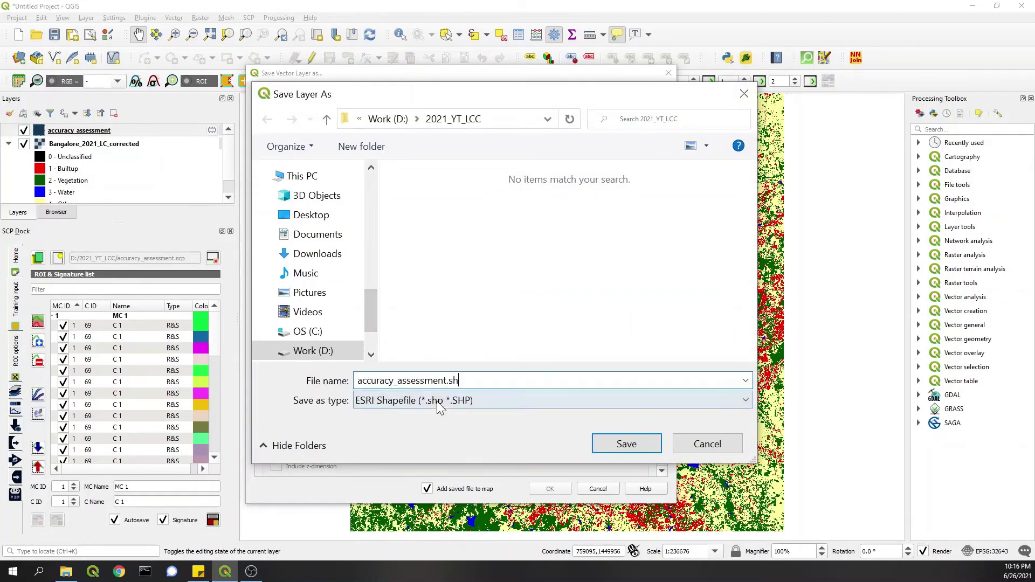
key("Return")
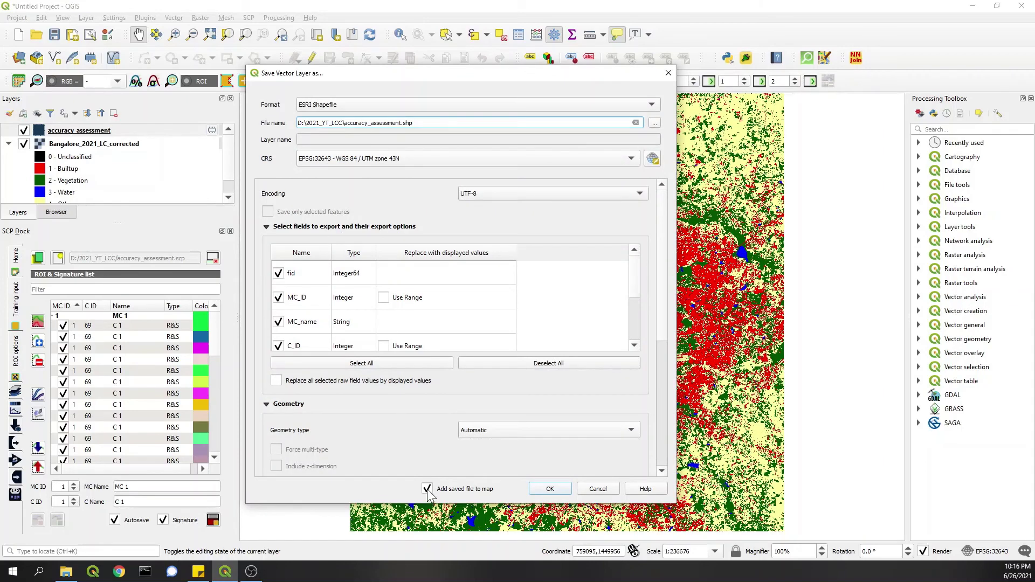
left_click(548, 489)
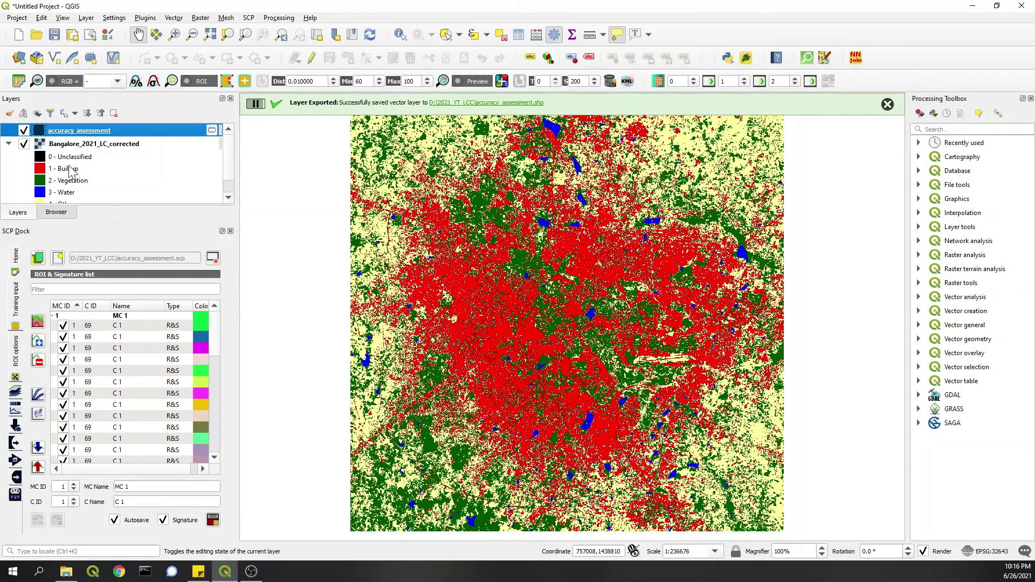
- Select every ROI in the SCP signature list and delete them, confirming Yes
left_click(57, 317)
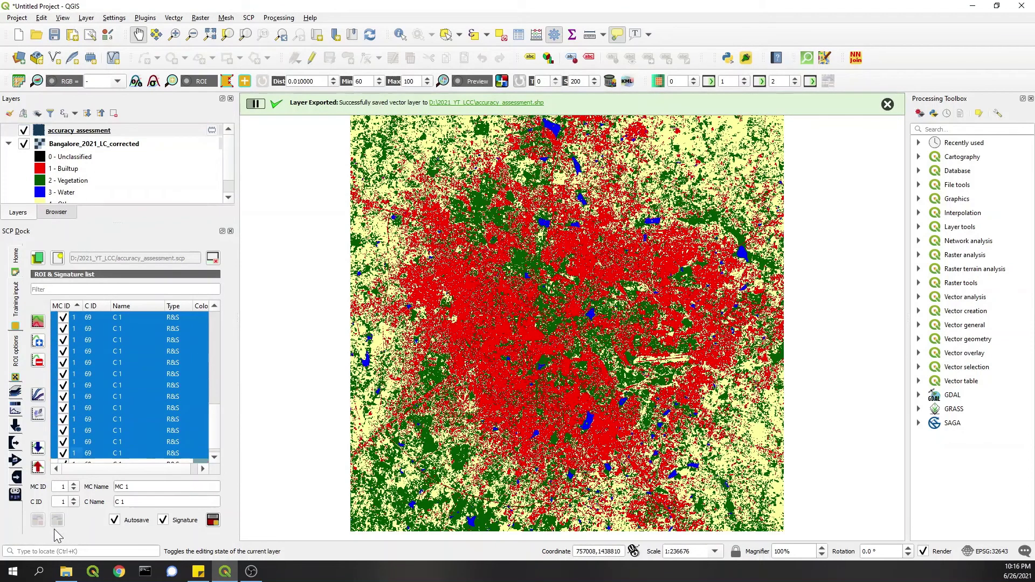
left_click(37, 362)
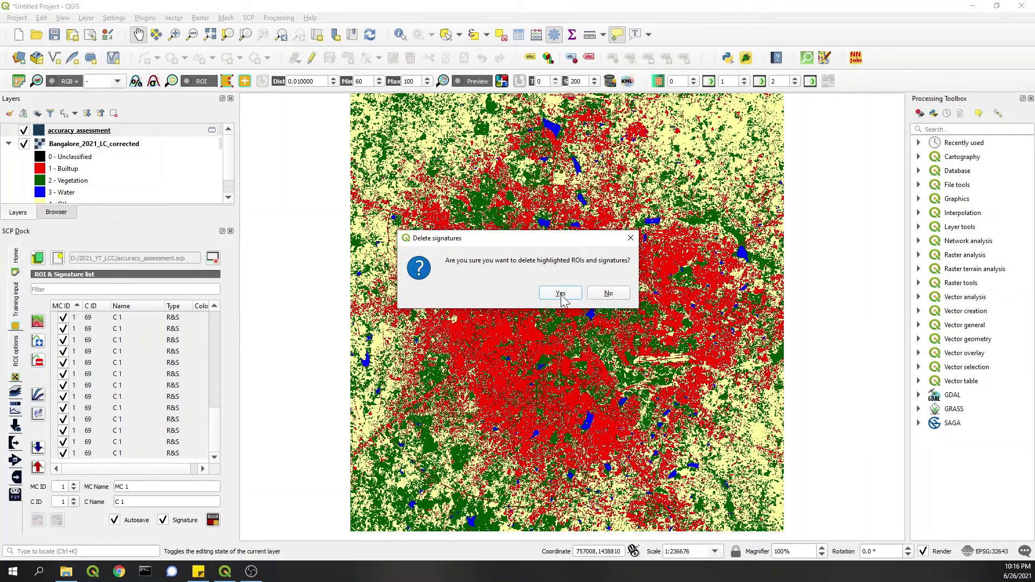
left_click(561, 294)
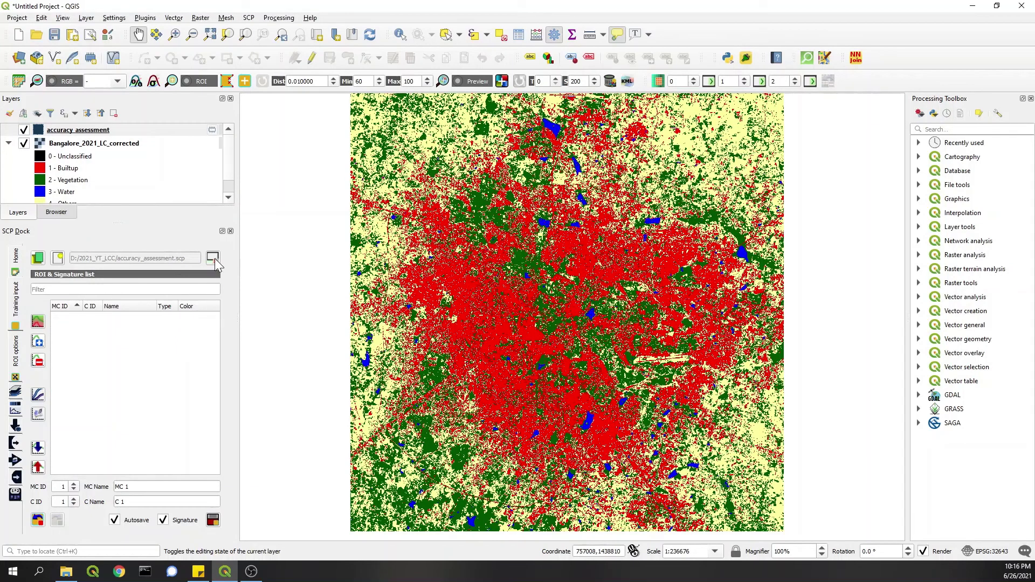
left_click(249, 18)
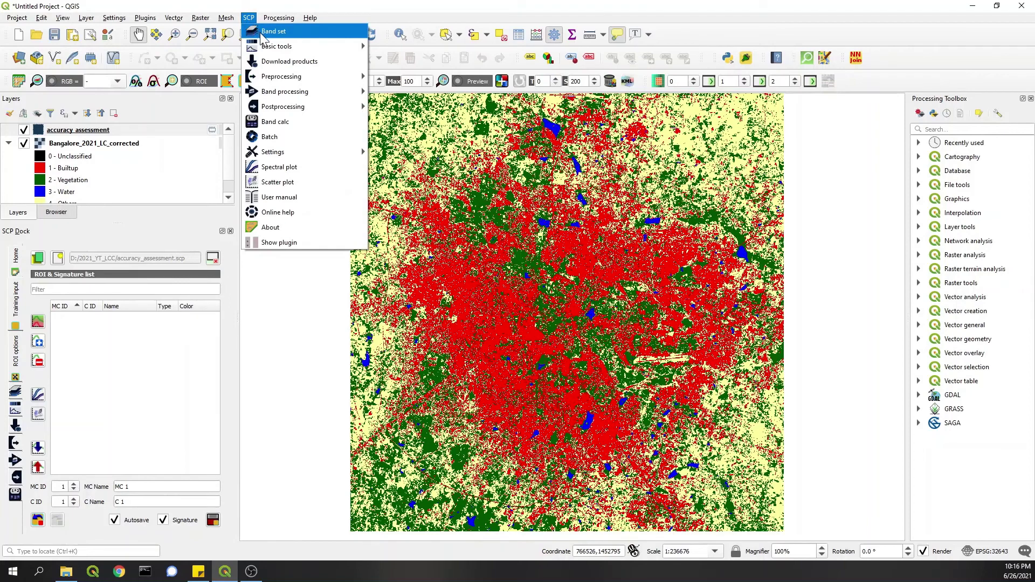
- Load accuracy_assessment.shp into the SCP vector import tool
mouse_move(277, 46)
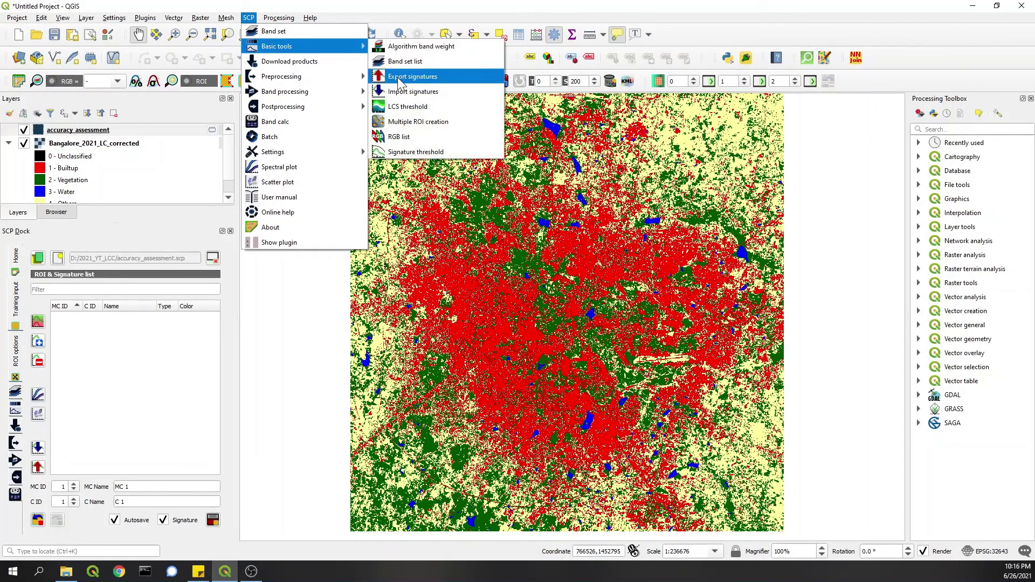
left_click(406, 92)
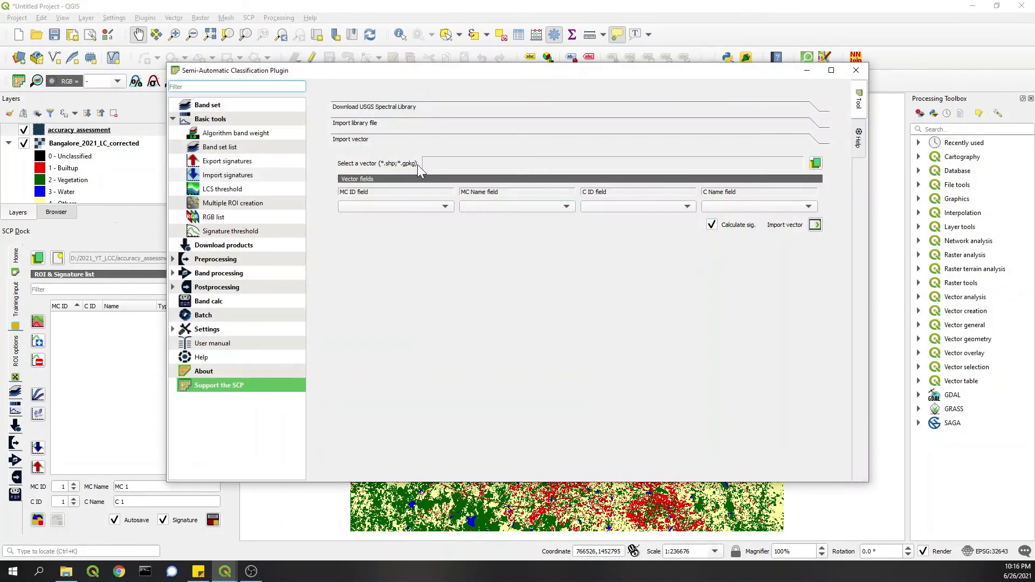
left_click(817, 163)
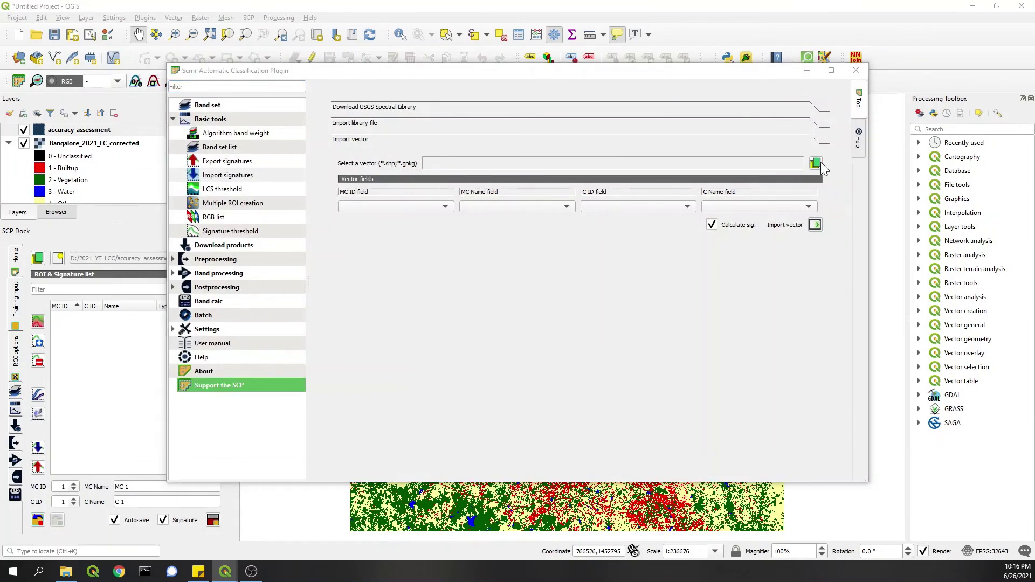
left_click(346, 233)
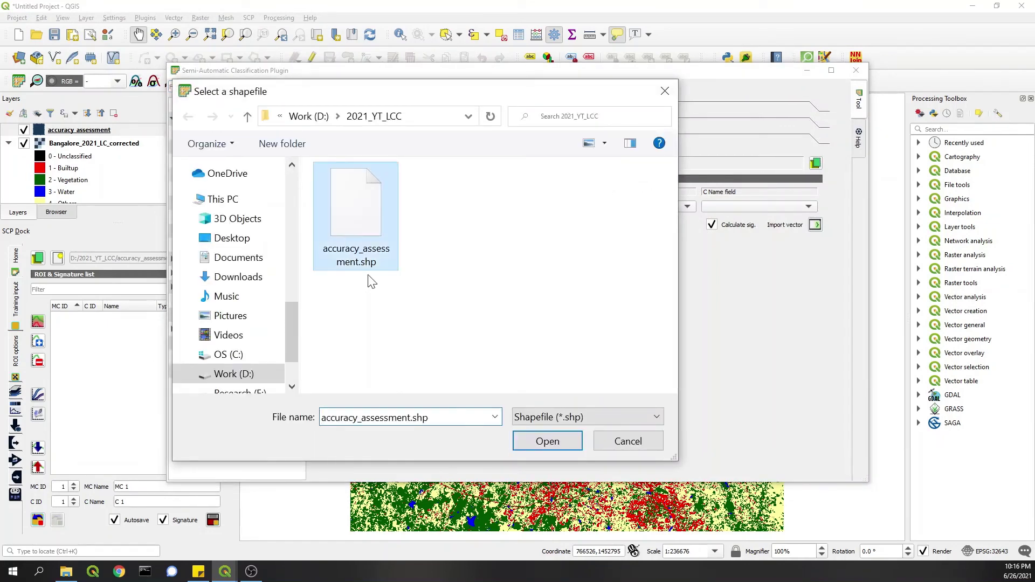
left_click(548, 443)
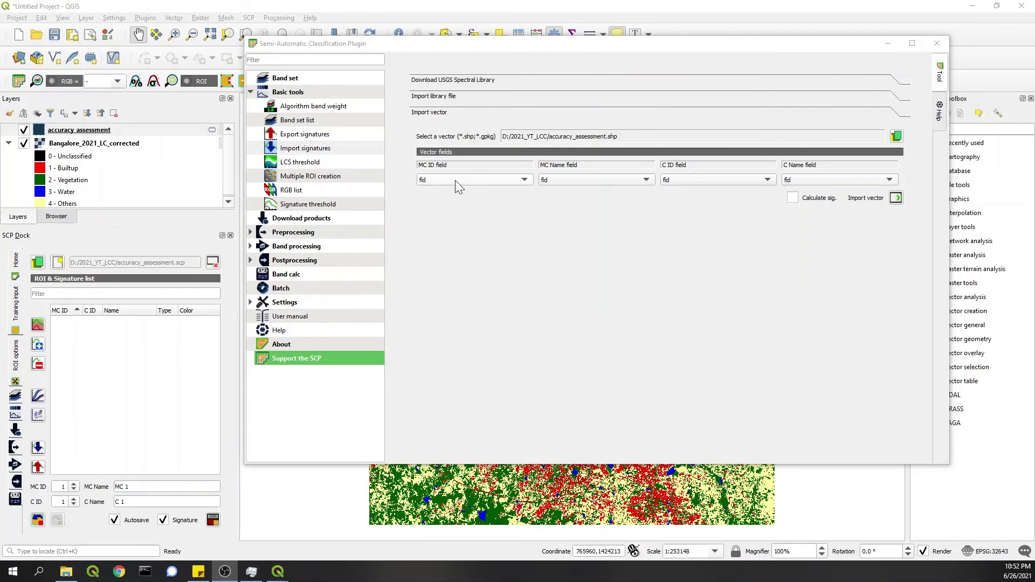
- Map MC ID to MC_ID, MC Name to MC_name, C ID to fid, C Name to C_name, then import the ROIs
left_click(455, 180)
left_click(441, 188)
left_click(579, 178)
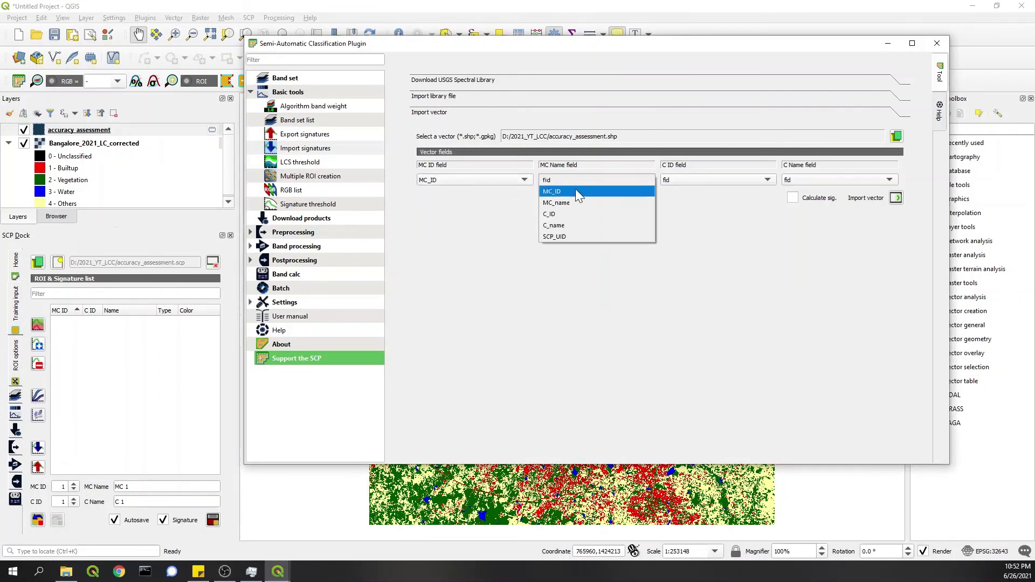
left_click(567, 203)
left_click(701, 180)
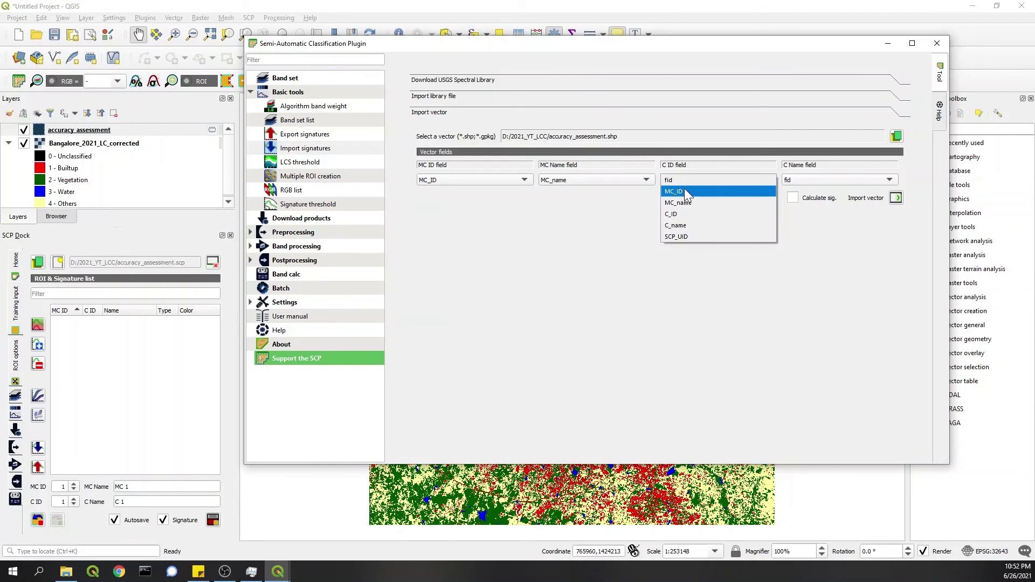
left_click(680, 214)
left_click(808, 180)
left_click(810, 226)
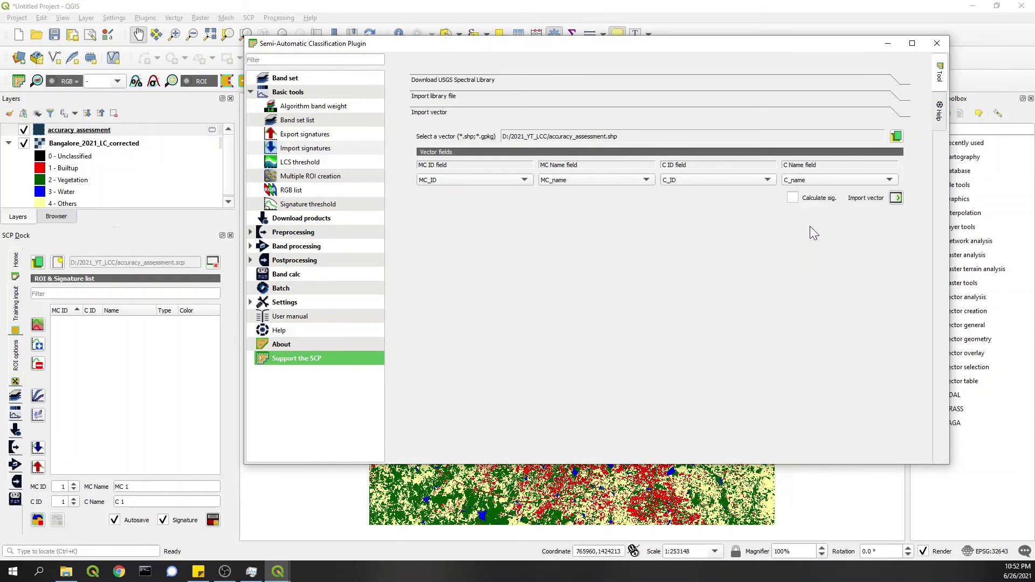
left_click(691, 181)
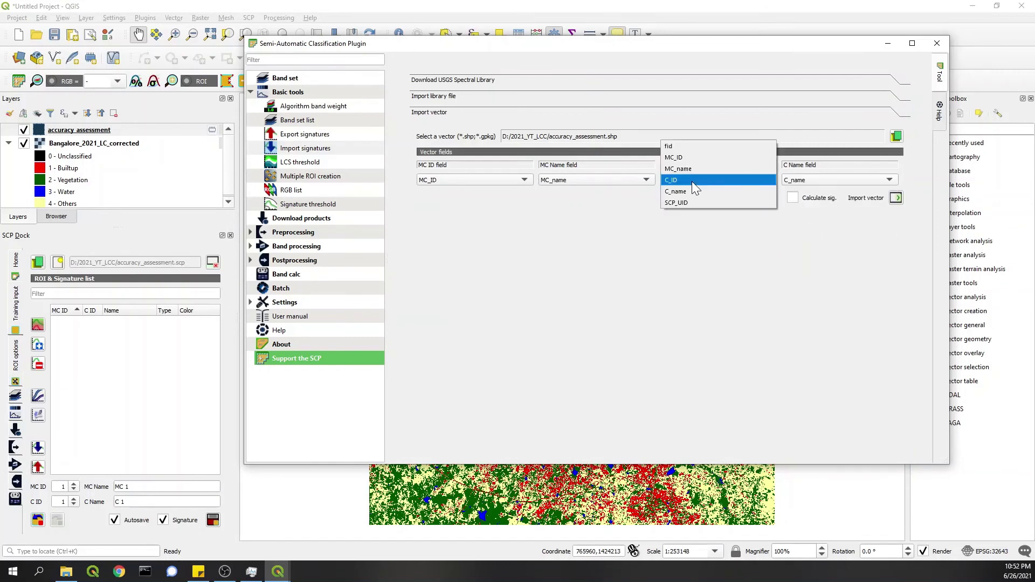
left_click(685, 148)
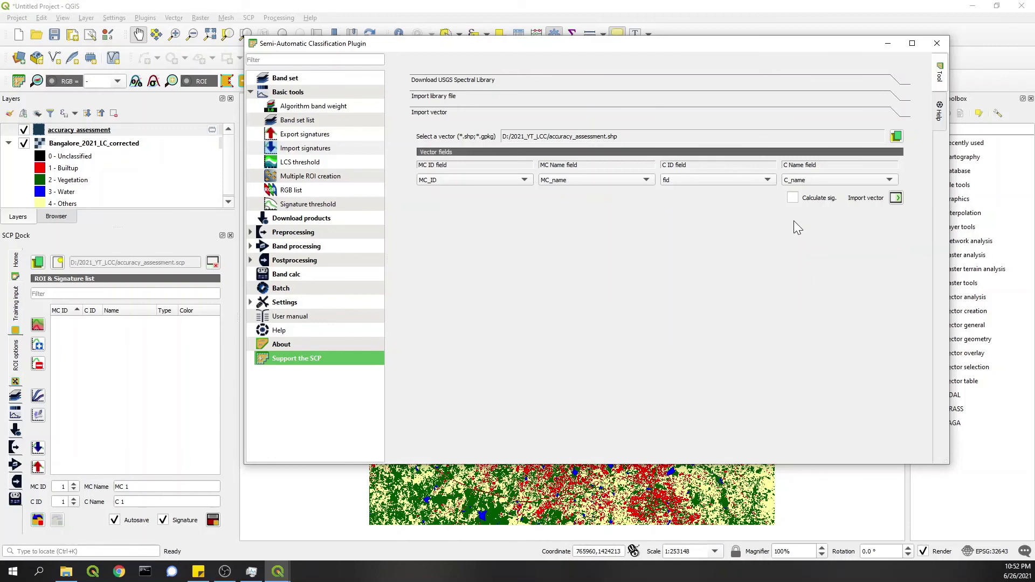
left_click(896, 199)
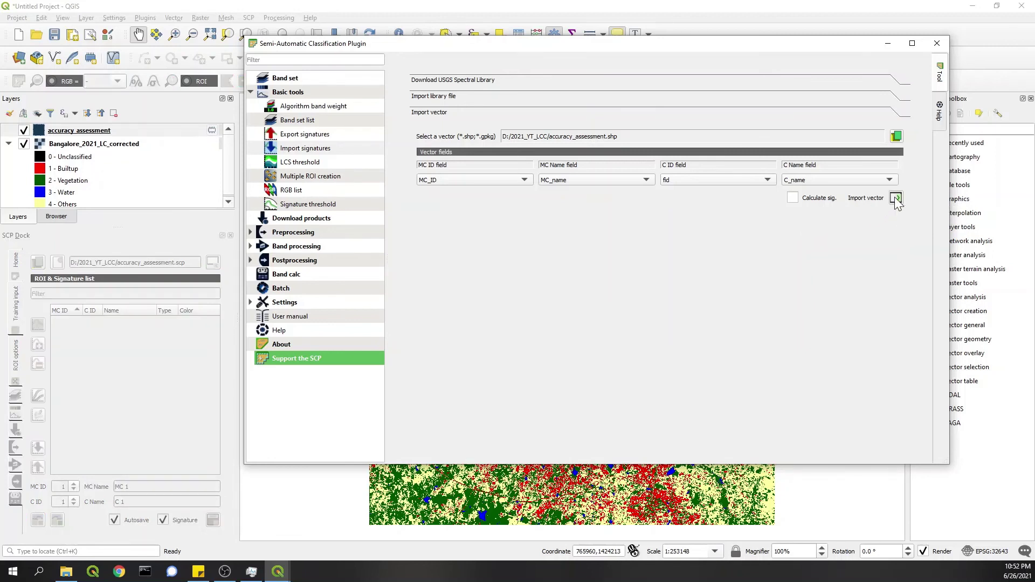
- Sort the imported ROIs in the signature list by the C ID column, ascending
left_click(536, 6)
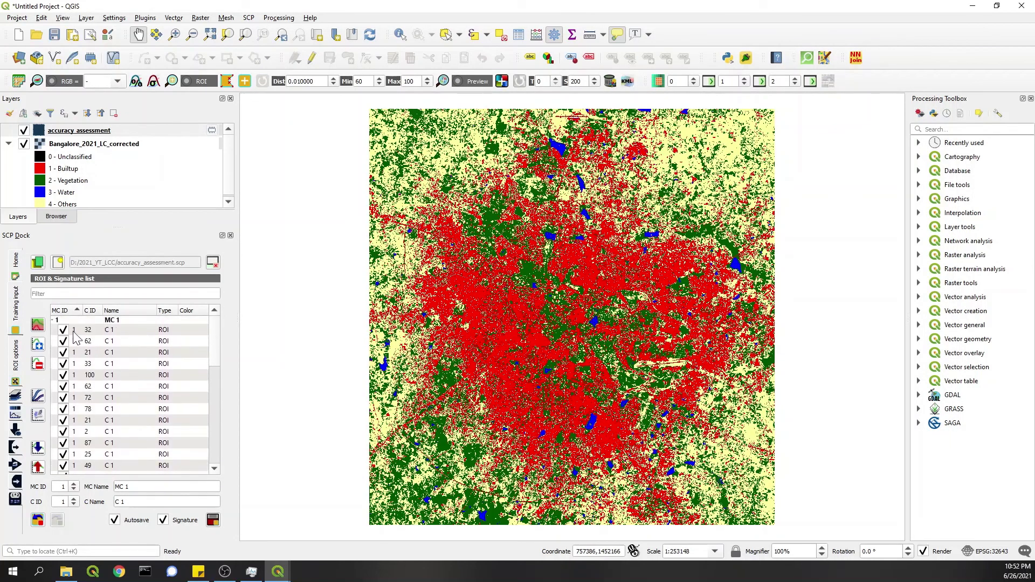
scroll(82, 366, "down", 4)
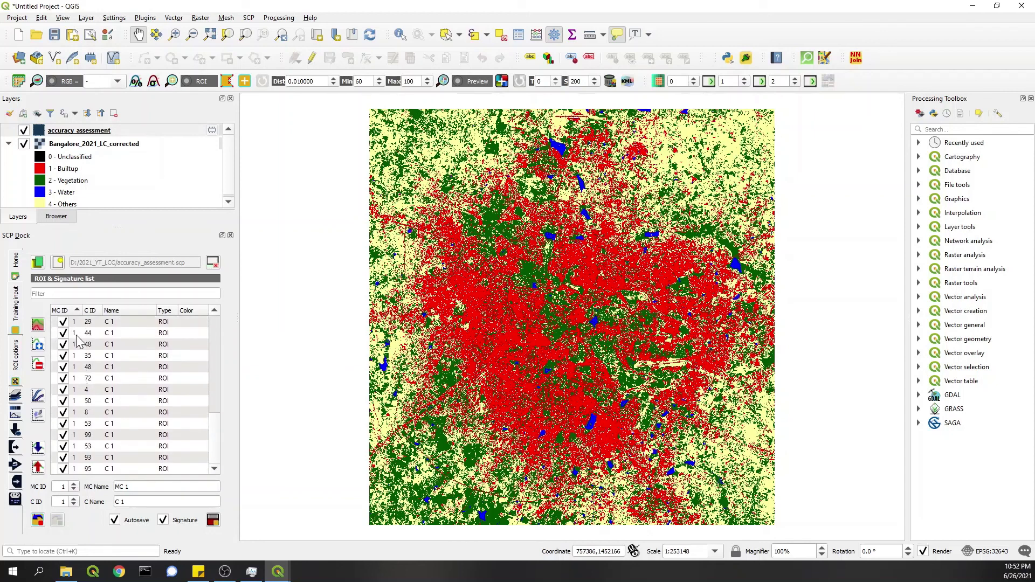
left_click(90, 311)
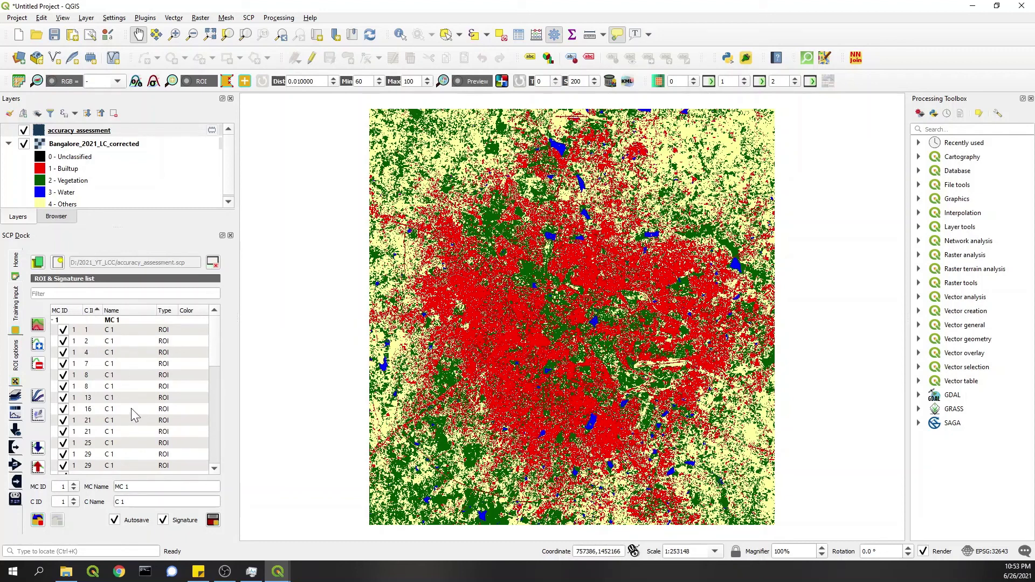